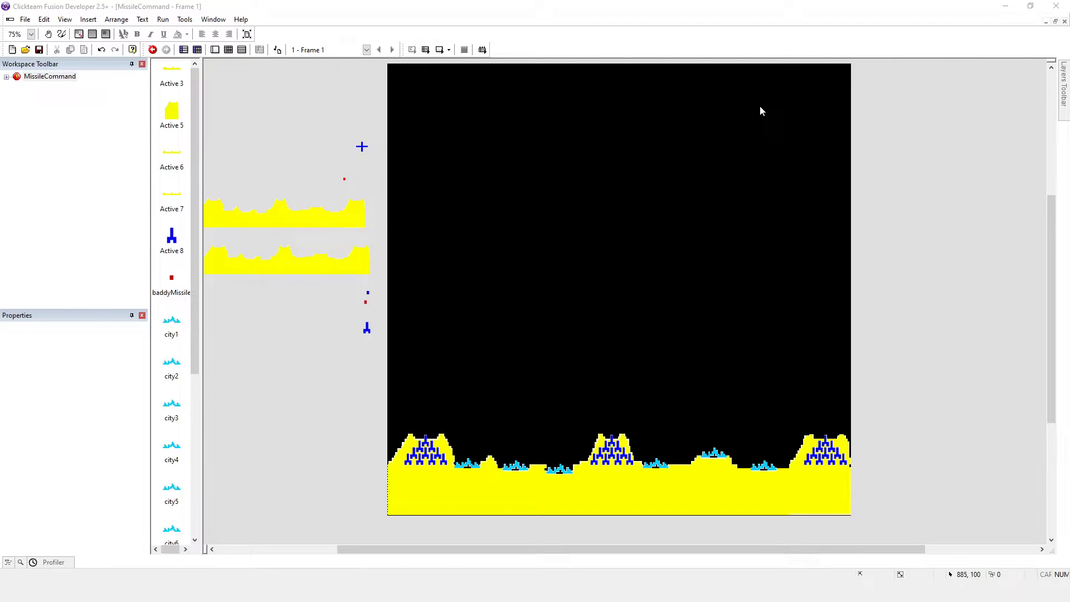
- Set the MissileCommand window height to 1000 and accept the frame resize
left_click(22, 76)
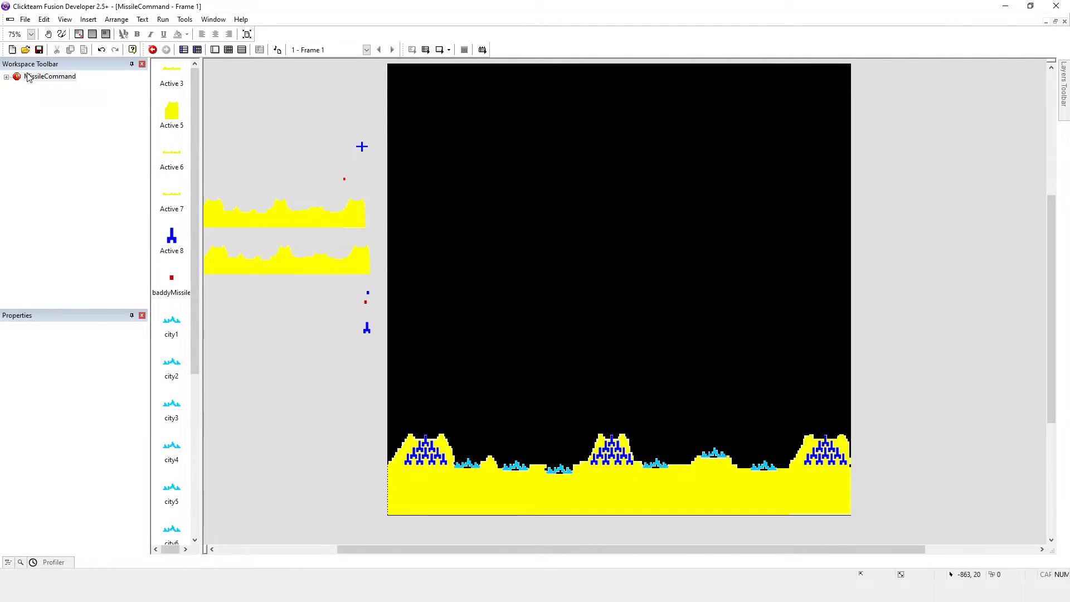
left_click(28, 331)
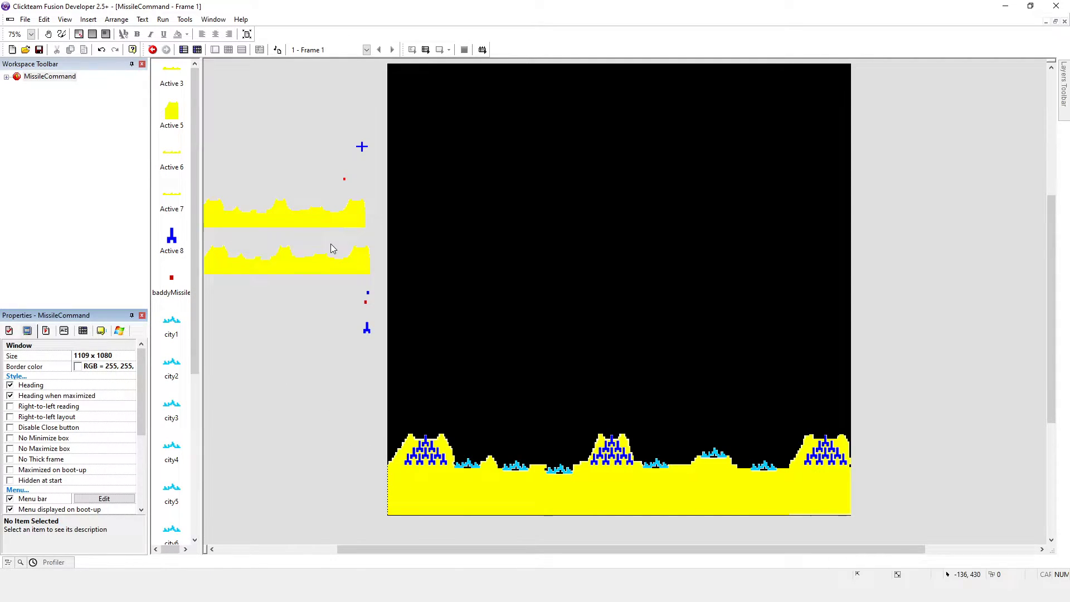
left_click(111, 355)
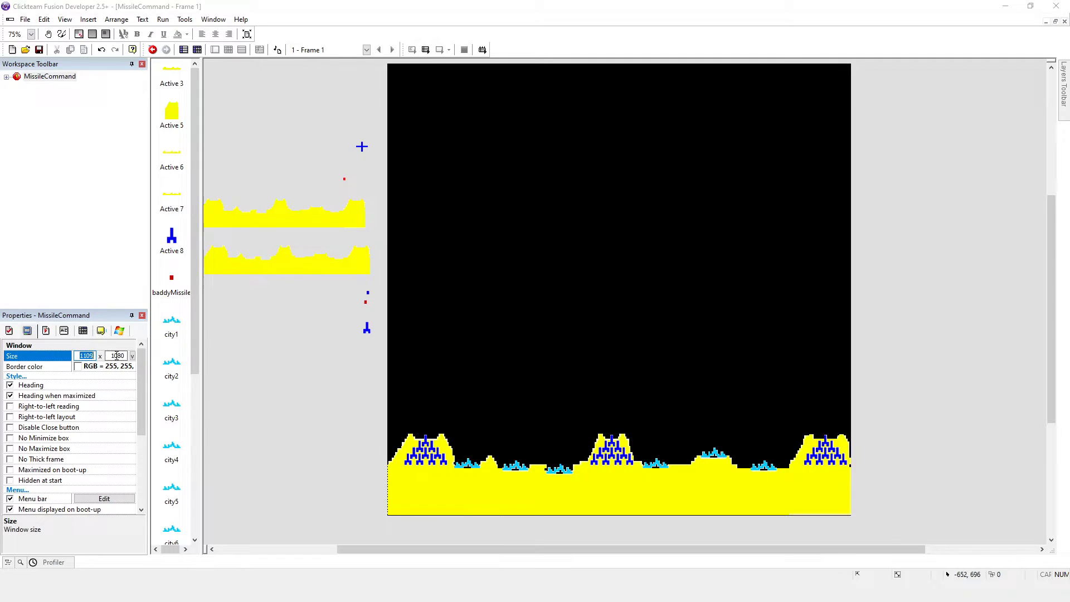
double_click(125, 356)
type("1")
key("Return")
left_click(575, 322)
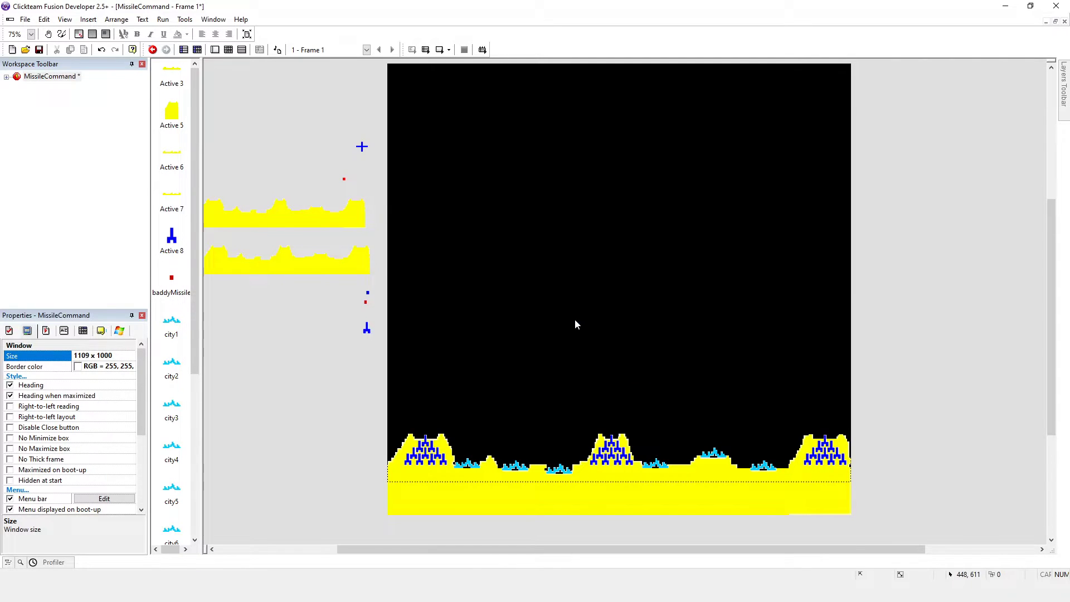
- Nudge the ground and cities up together to sit on the new bottom edge
left_click_drag(871, 526, 362, 416)
left_click_drag(457, 436, 458, 429)
key("Up")
key("Up")
key("Up")
key("Up")
key("Up")
key("Up")
key("Up")
key("Up")
key("Up")
key("Up")
key("Up")
key("Up")
key("Up")
key("Up")
key("Up")
key("Up")
key("Up")
key("Up")
key("Up")
key("Up")
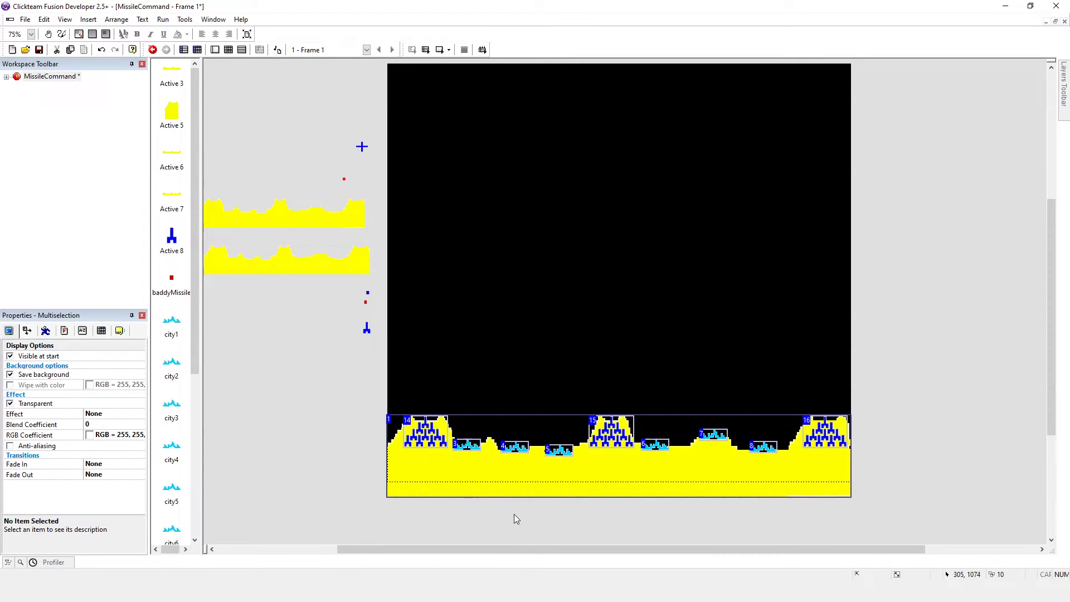
key("Up")
key("Up")
key("Up")
key("Up")
key("Up")
key("Up")
key("Up")
key("Up")
key("Up")
key("Up")
key("Up")
key("Up")
key("Up")
key("Up")
key("Up")
key("Up")
key("Up")
key("Up")
key("Up")
key("Up")
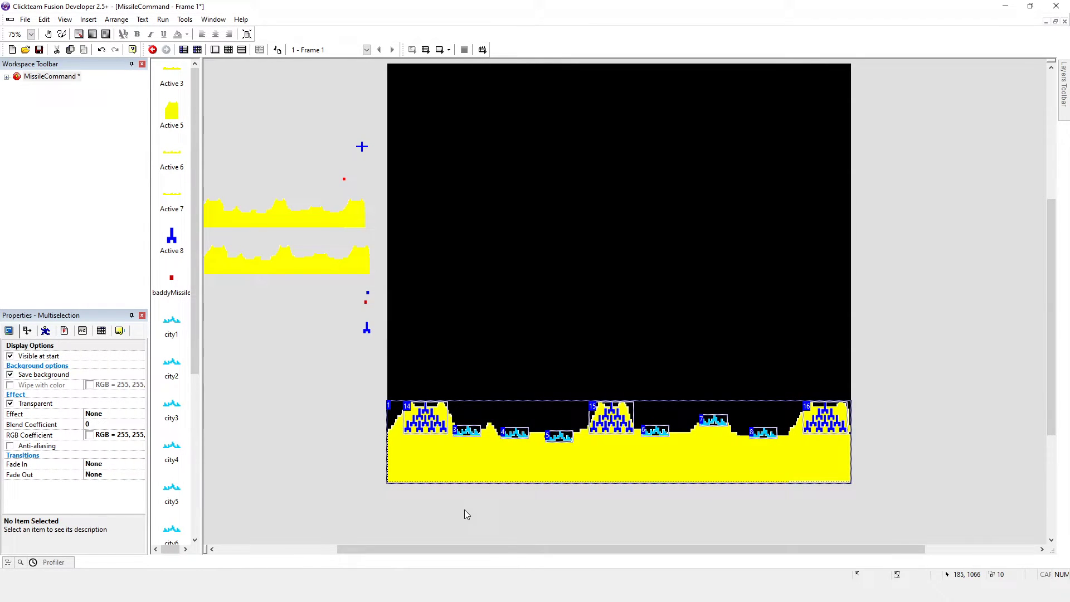
left_click(467, 514)
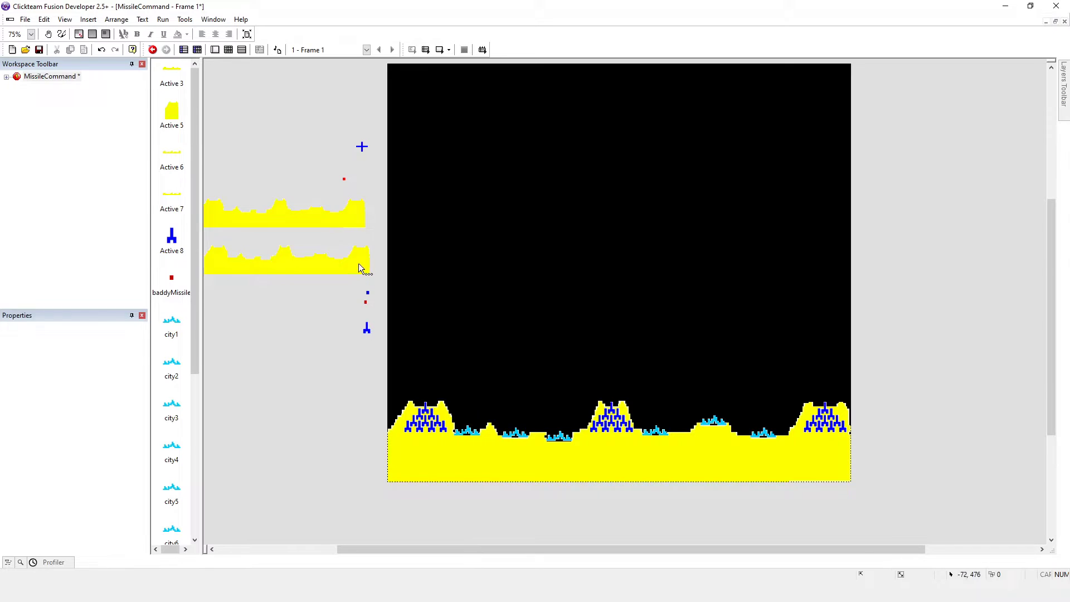
- Show MissileCommand's Window properties listing the 1109 × 1000 size
left_click(48, 77)
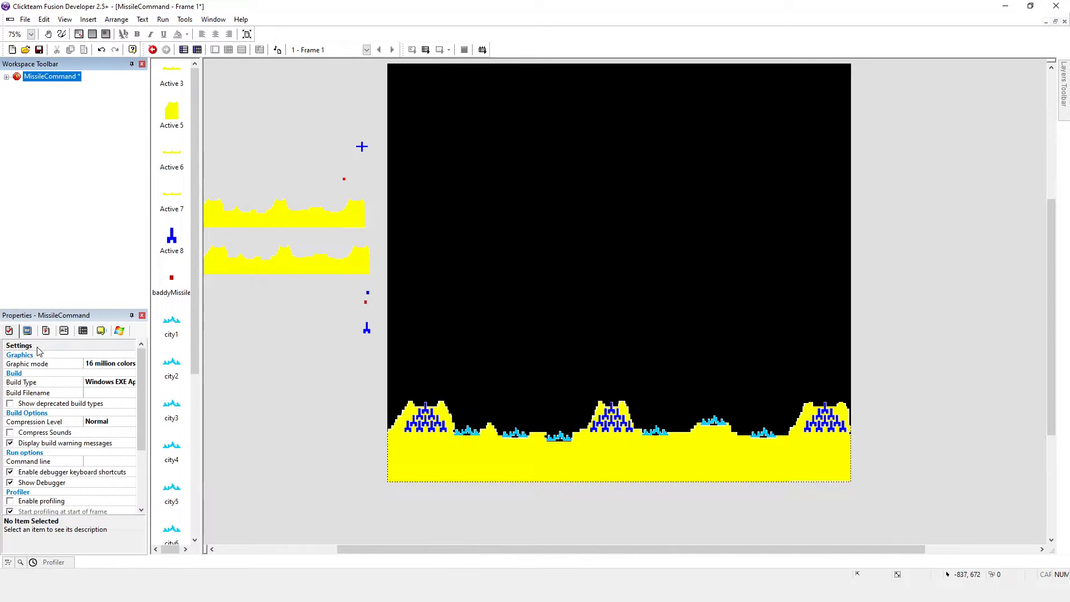
left_click(27, 331)
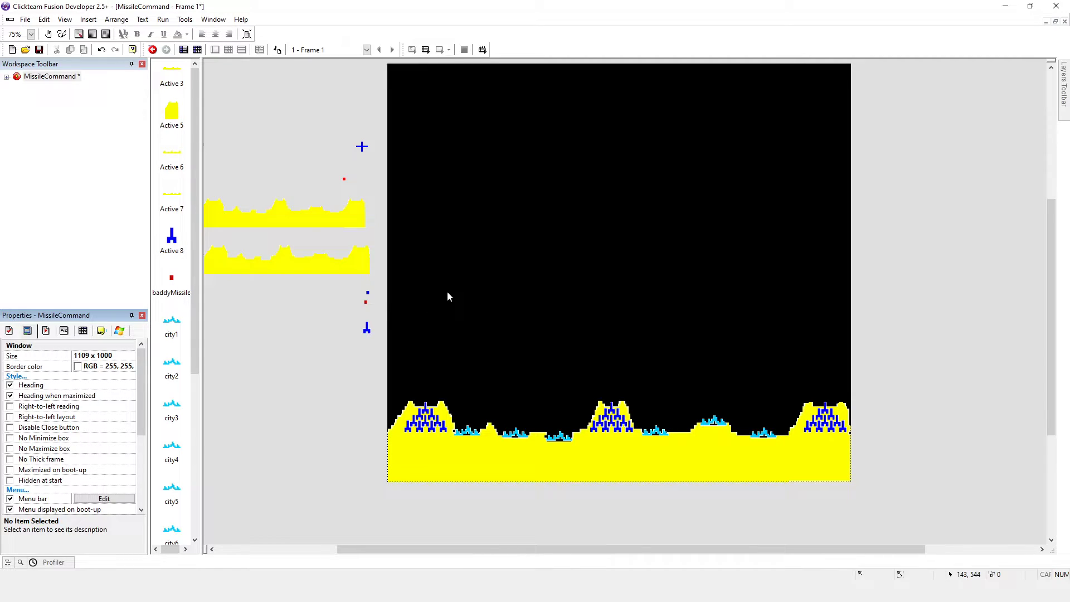
left_click(163, 19)
left_click(174, 55)
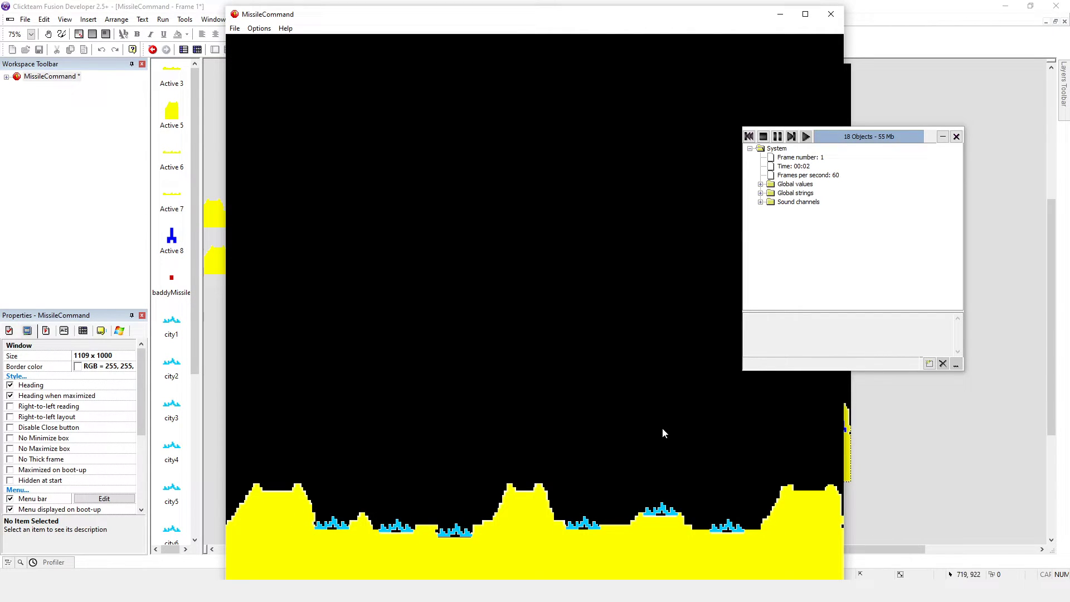
left_click(763, 137)
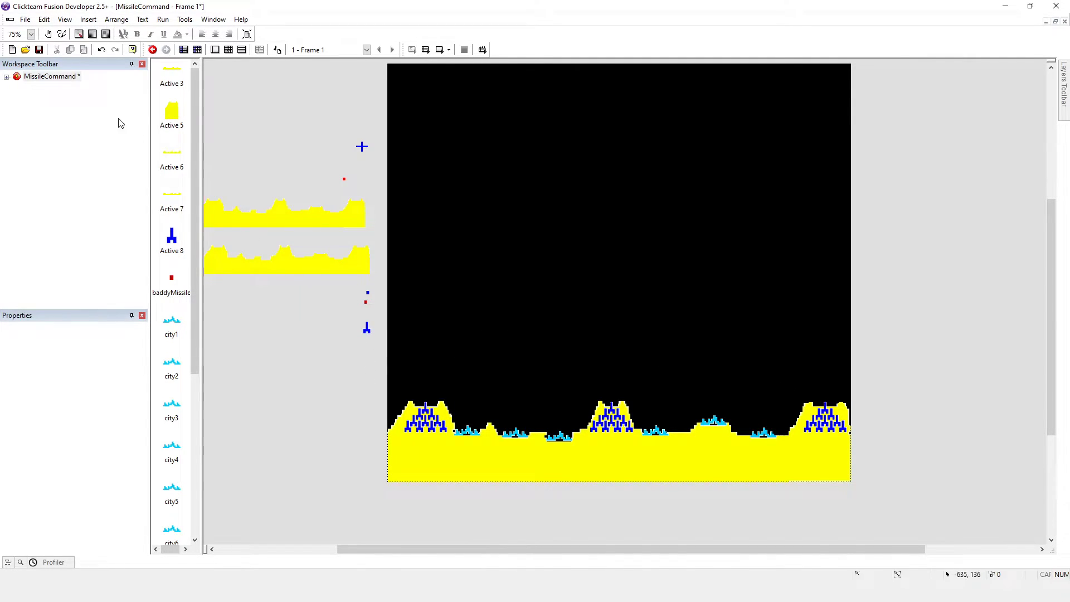
- Expand MissileCommand in the project tree and select Frame 1 to review its 1109 × 1000 settings
left_click(39, 77)
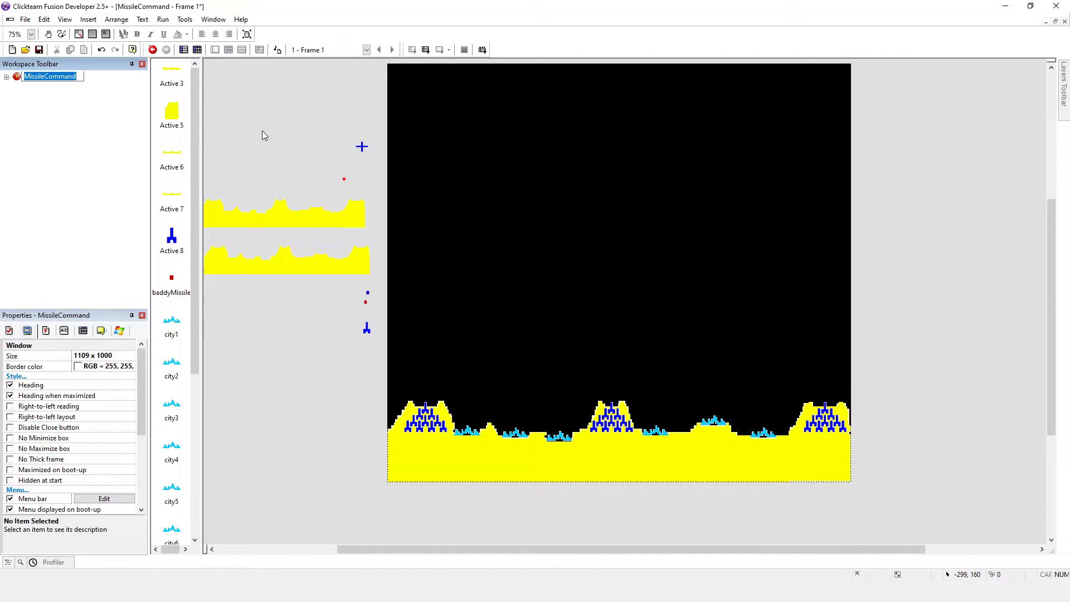
key("Return")
left_click(6, 76)
left_click(45, 87)
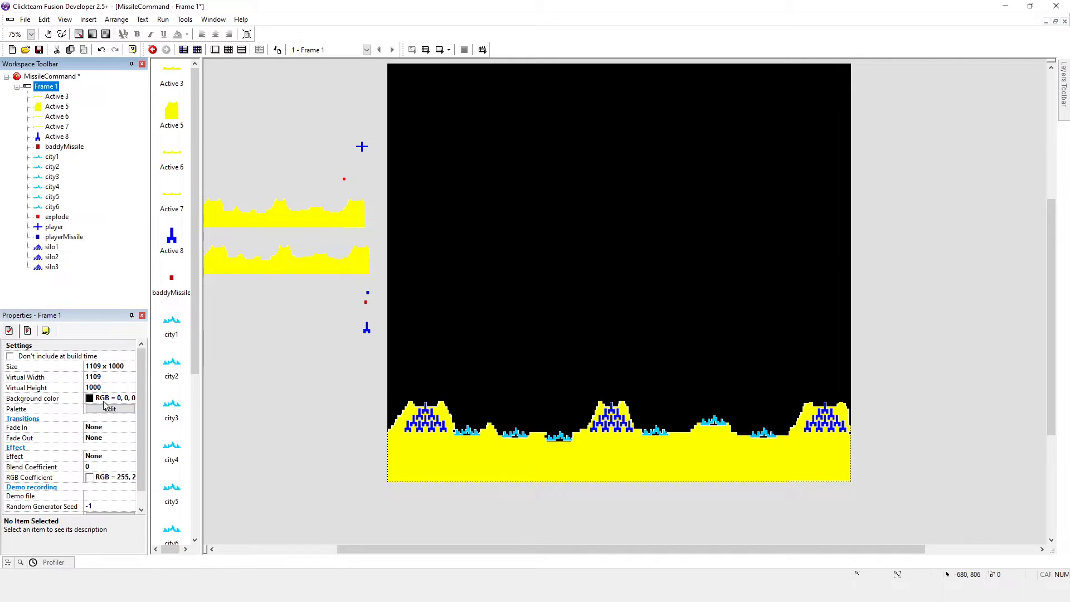
left_click_drag(456, 181, 513, 217)
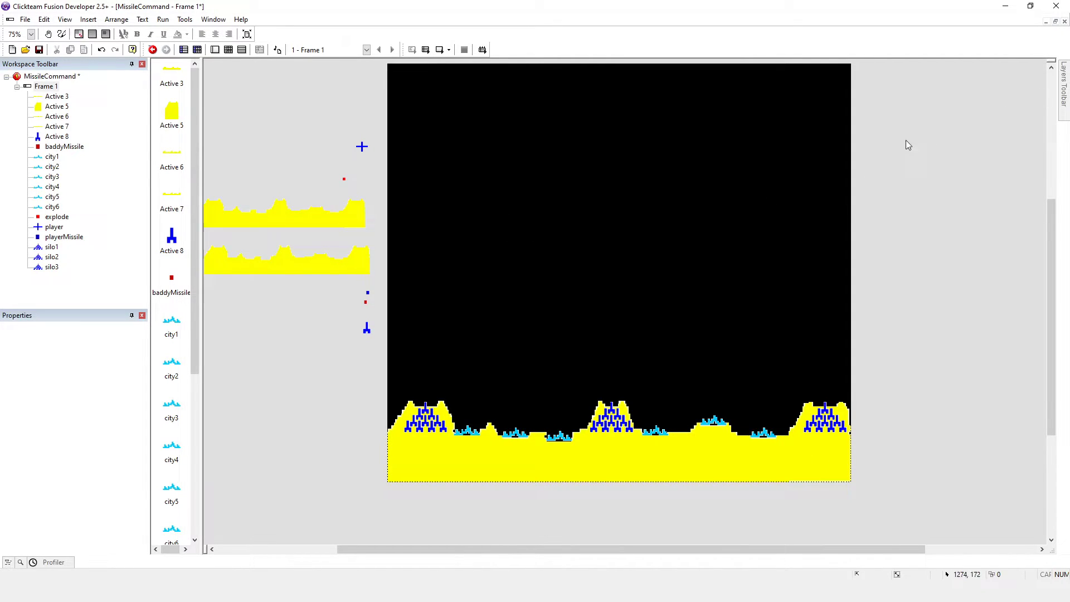
left_click(40, 87)
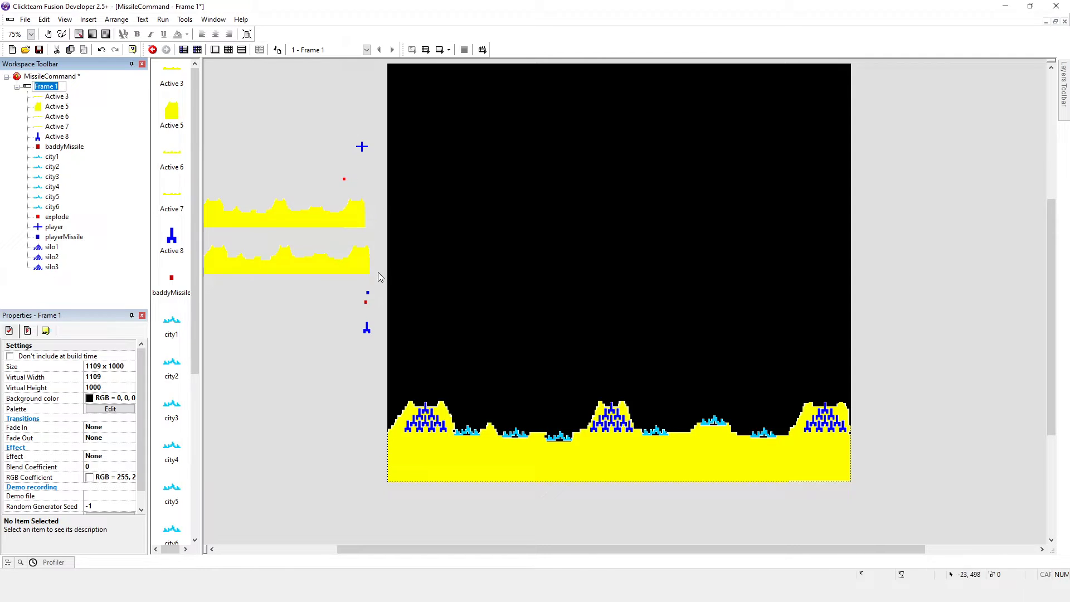
- Select the yellow ground Active 7, then each city from city1 to city6
left_click(443, 469)
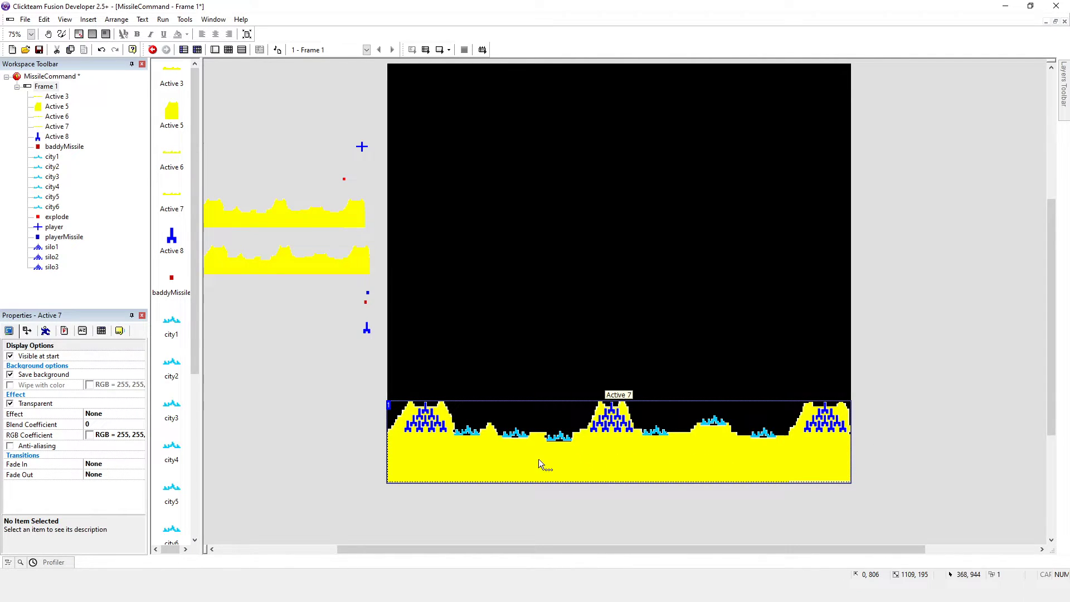
left_click(467, 430)
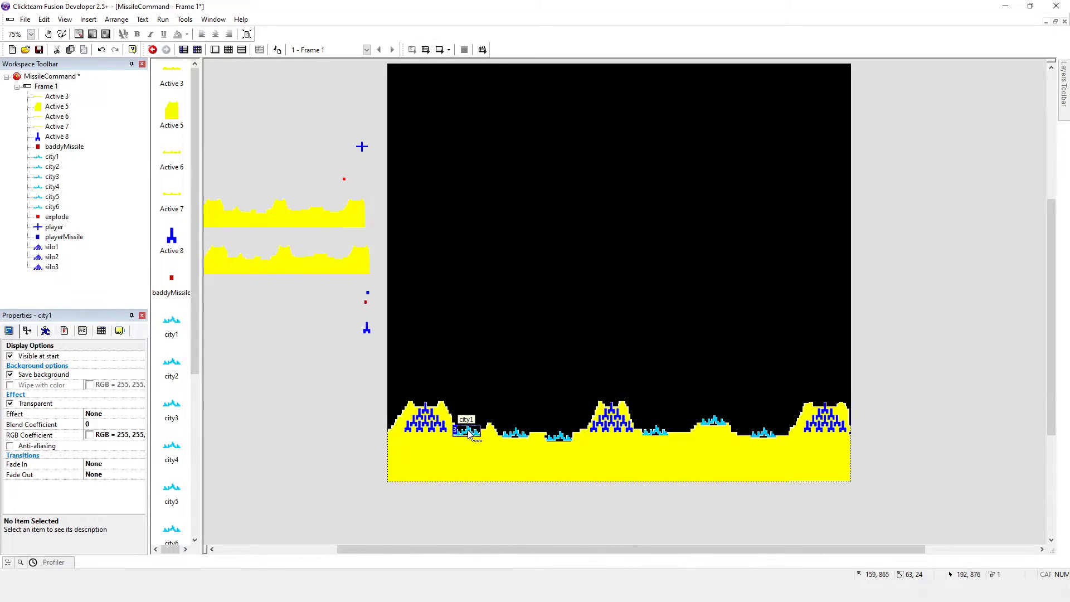
left_click(517, 431)
left_click(560, 437)
left_click(659, 430)
left_click(713, 417)
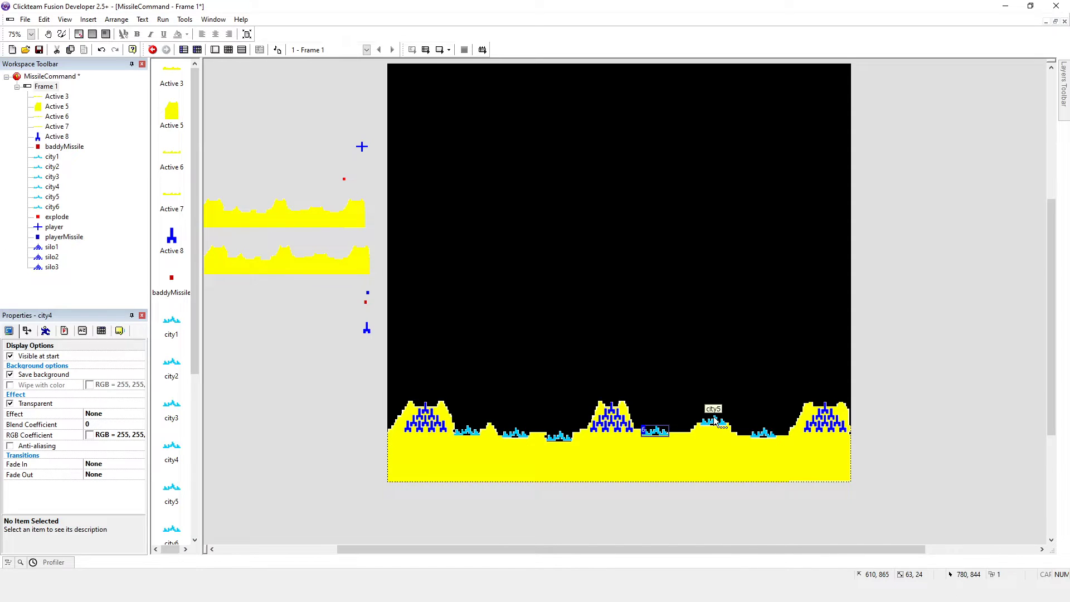
left_click(766, 430)
- Clear the selection, then select the playerMissile and baddyMissile objects
left_click(373, 406)
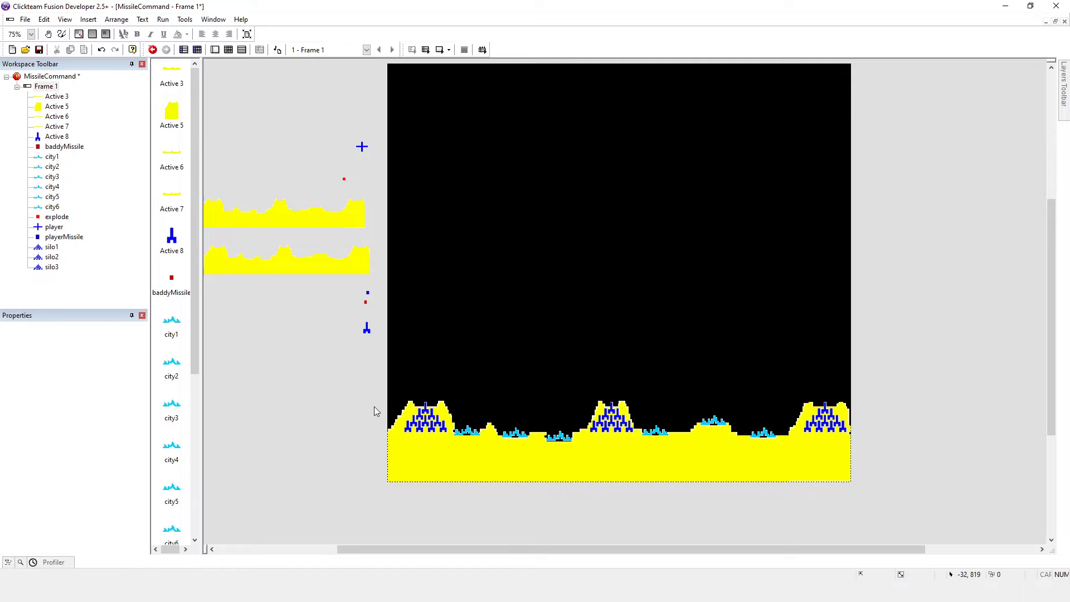
left_click(369, 294)
left_click(366, 304)
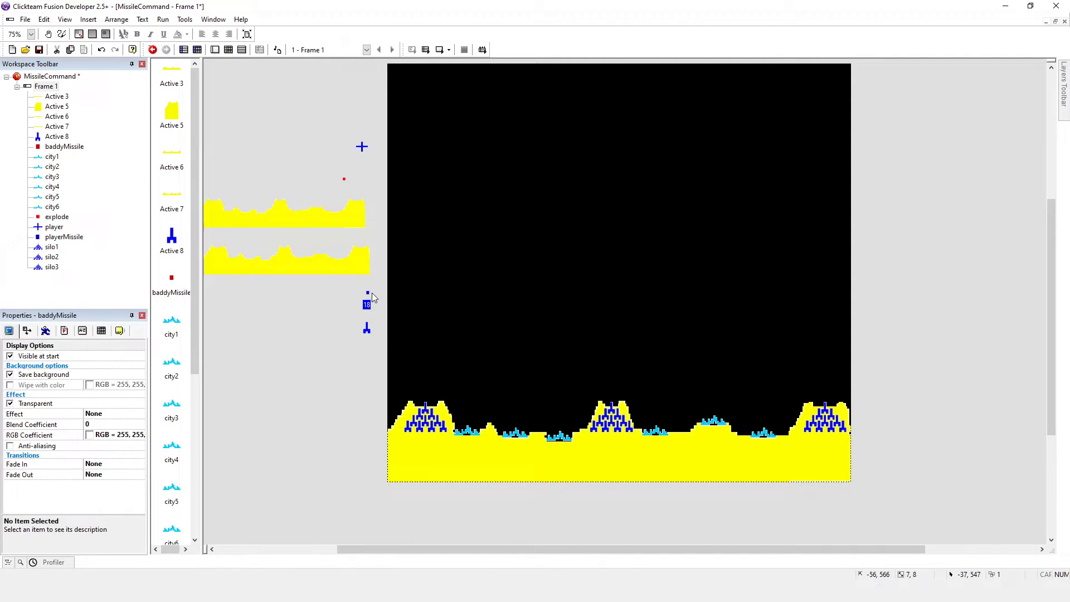
- Glance at the playerMissile sprite, then open explode and play its animation preview twice
double_click(367, 292)
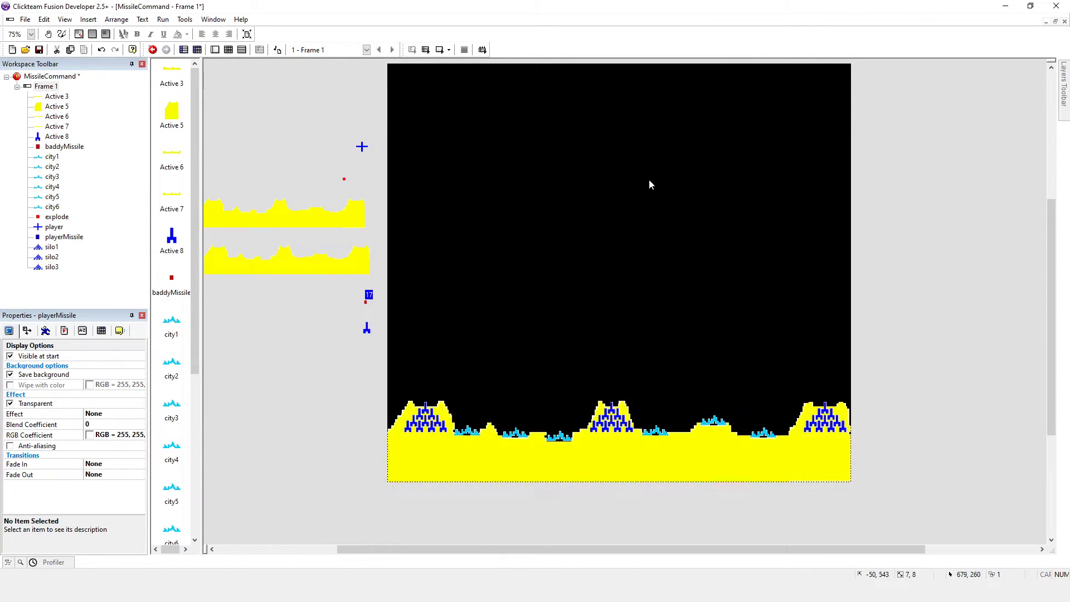
left_click(890, 139)
double_click(345, 180)
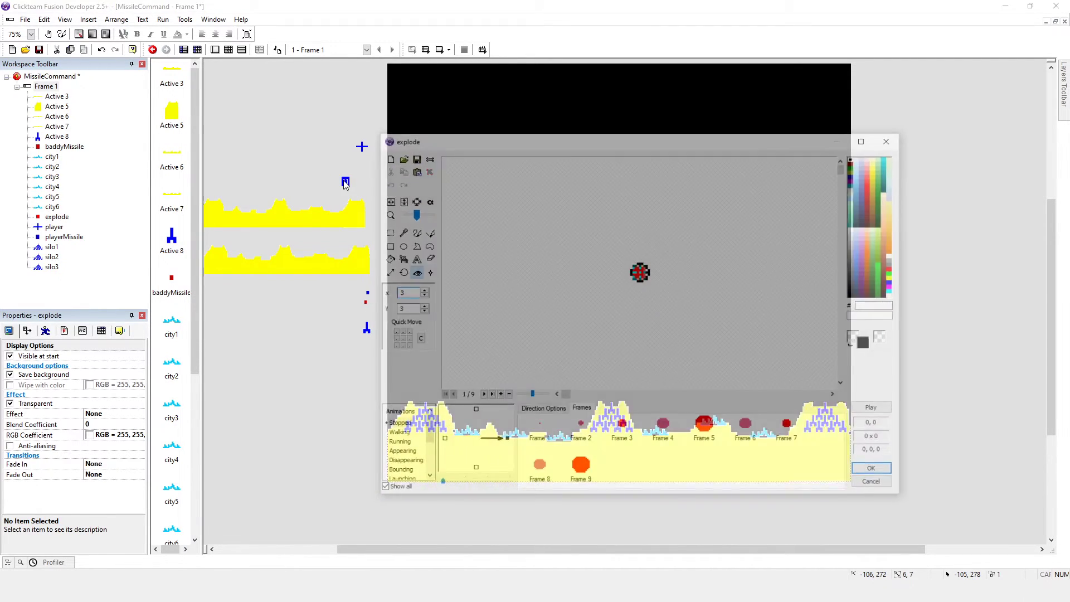
left_click(875, 409)
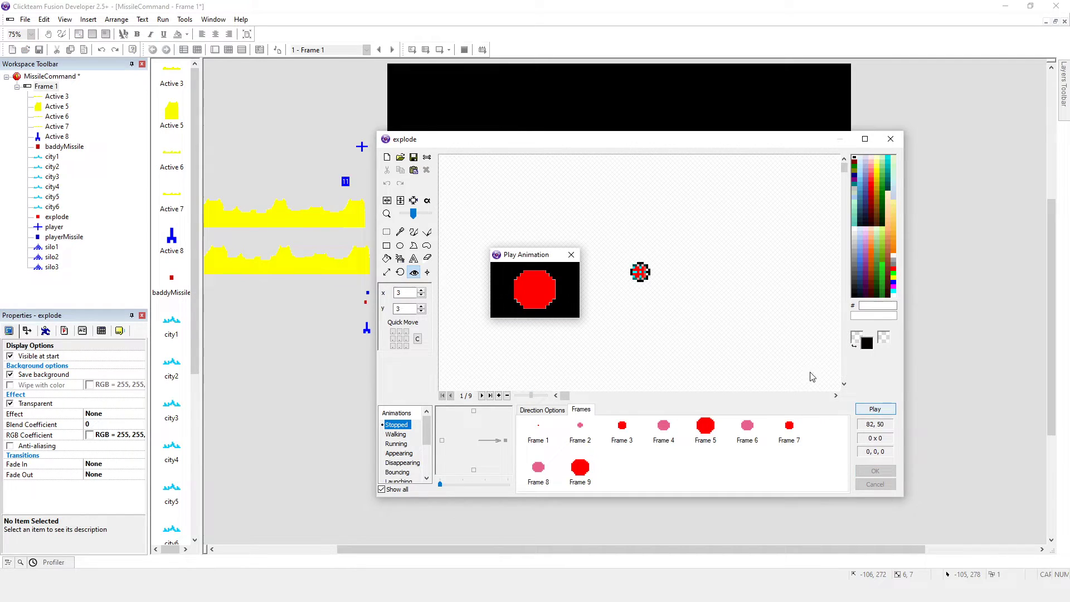
left_click(877, 411)
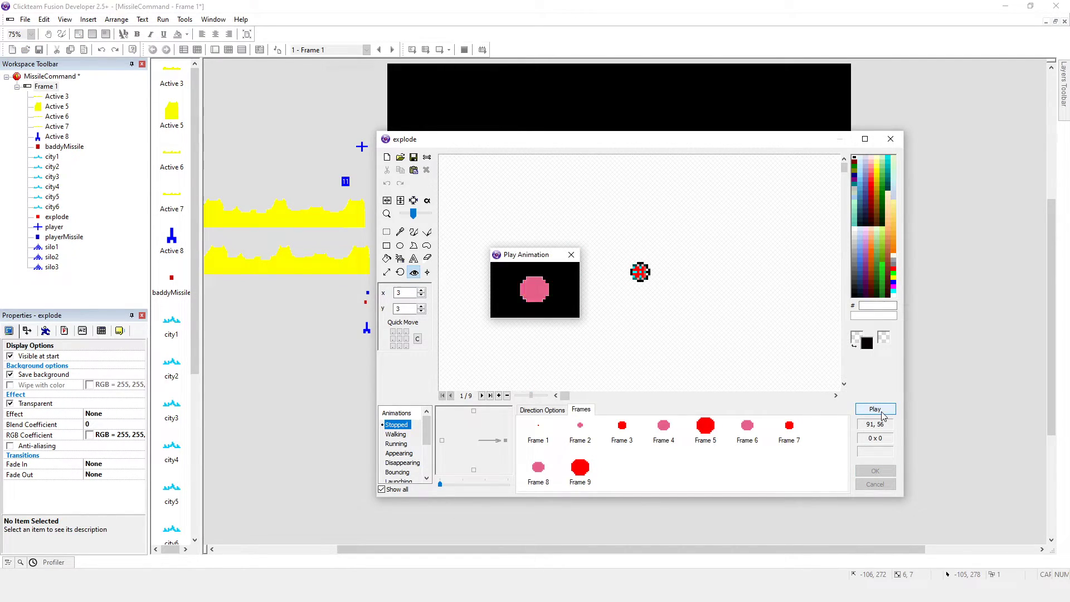
left_click(571, 255)
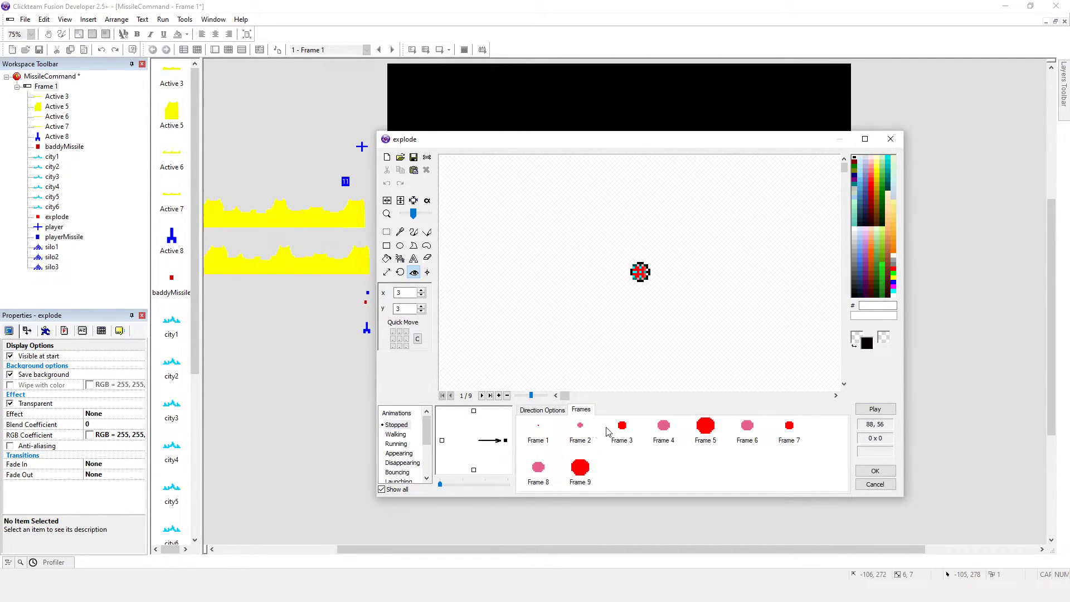
- Step through explode Frames 1–9 of the growing and shrinking blast, then close the editor
left_click(540, 429)
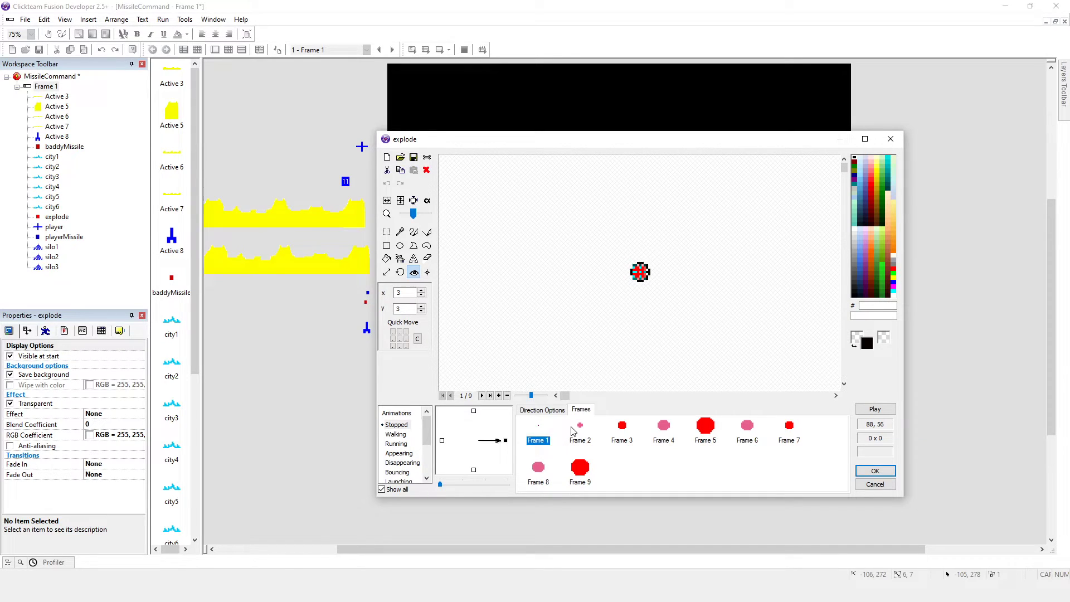
left_click(577, 429)
left_click(622, 430)
left_click(661, 430)
left_click(705, 430)
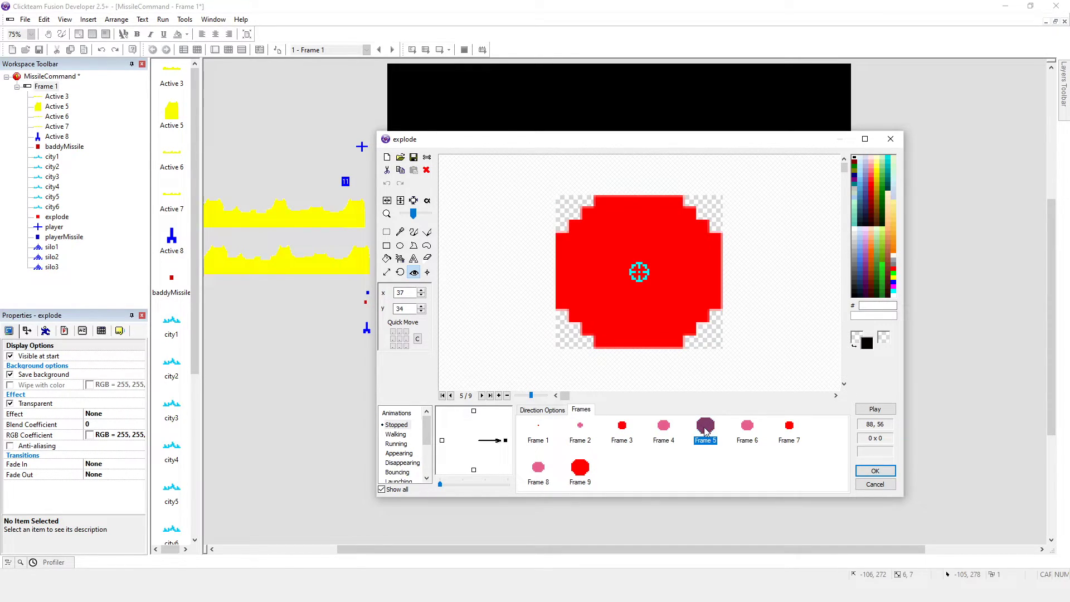
left_click(747, 429)
left_click(789, 429)
left_click(545, 469)
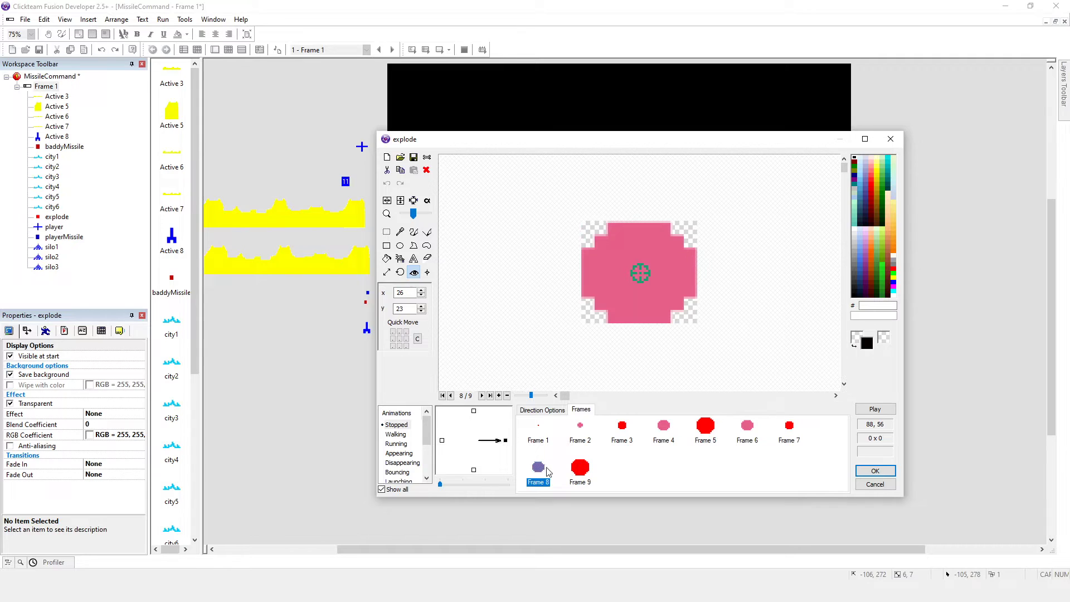
left_click(579, 468)
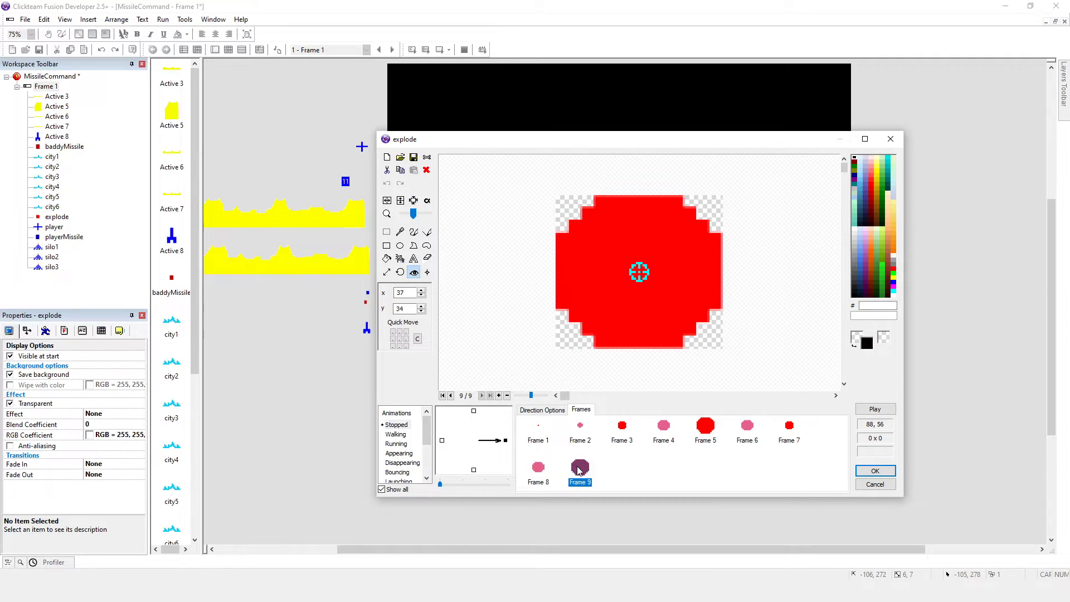
left_click(889, 140)
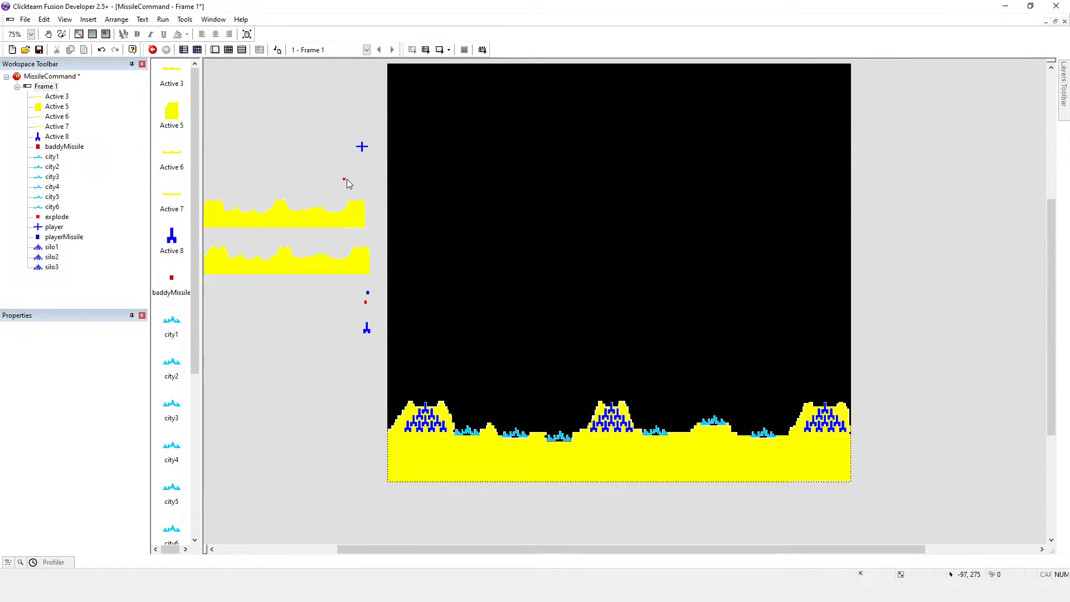
- Centre the player crosshair's hot spot and action point with Quick Move, then confirm with OK
double_click(362, 147)
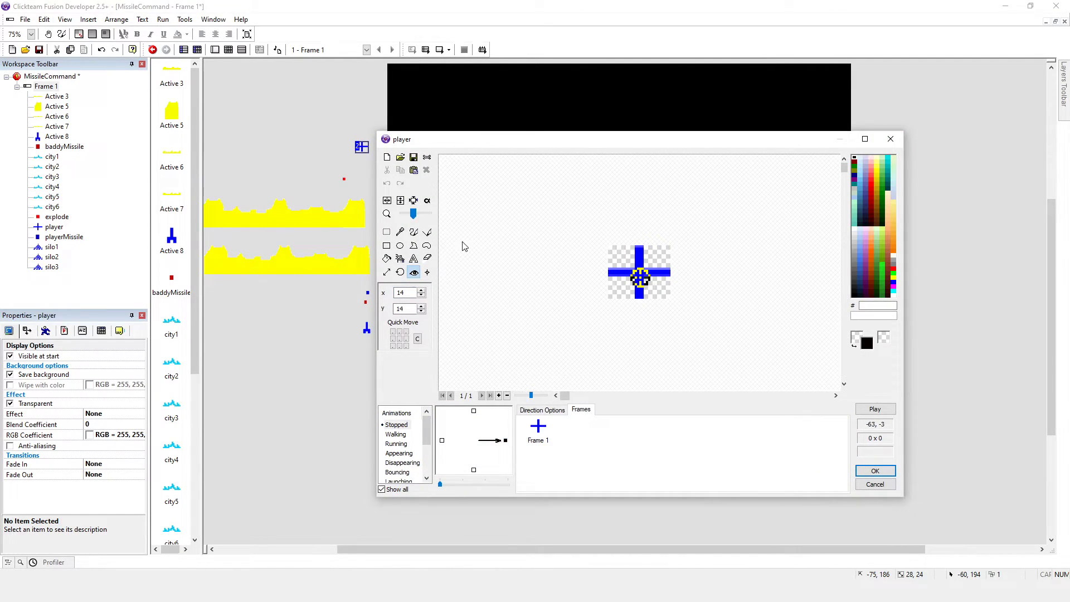
left_click(399, 339)
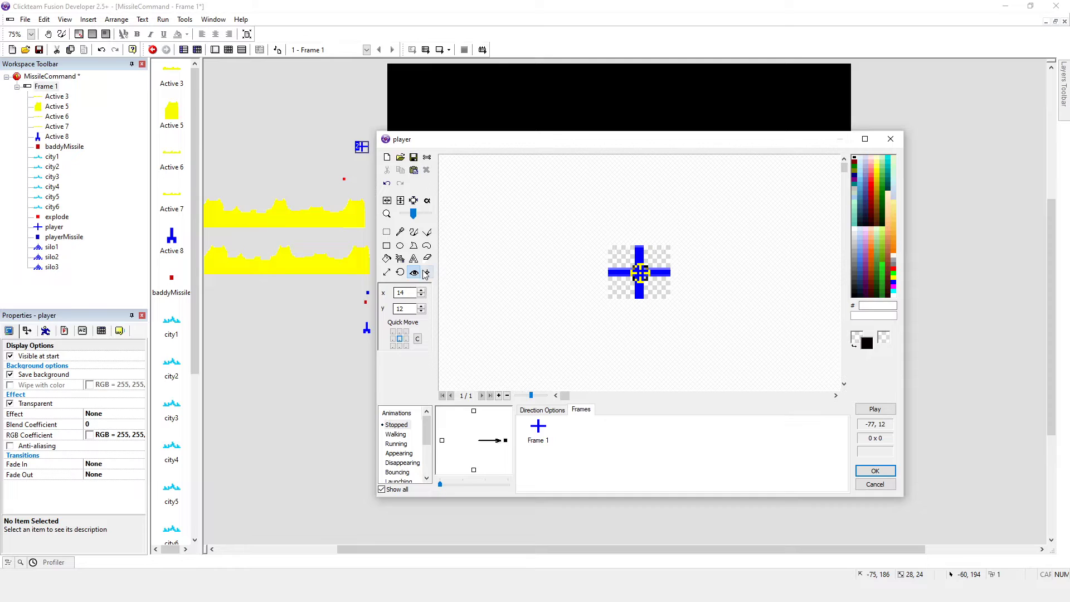
left_click(427, 272)
left_click(400, 338)
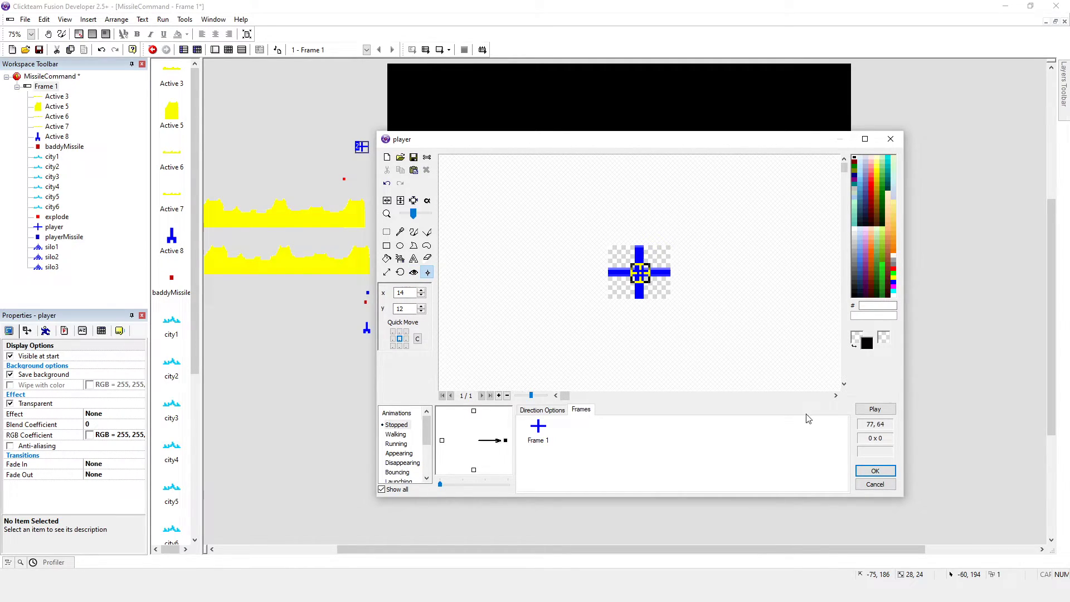
left_click(875, 471)
- Open silo1's animation editor from the playfield
left_click(366, 326)
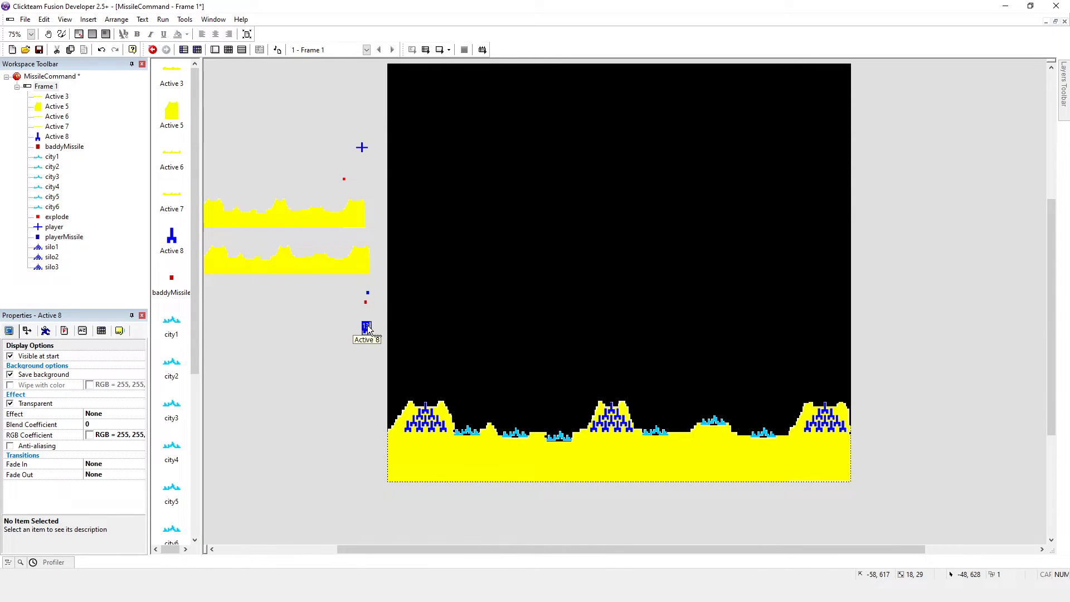
left_click(371, 314)
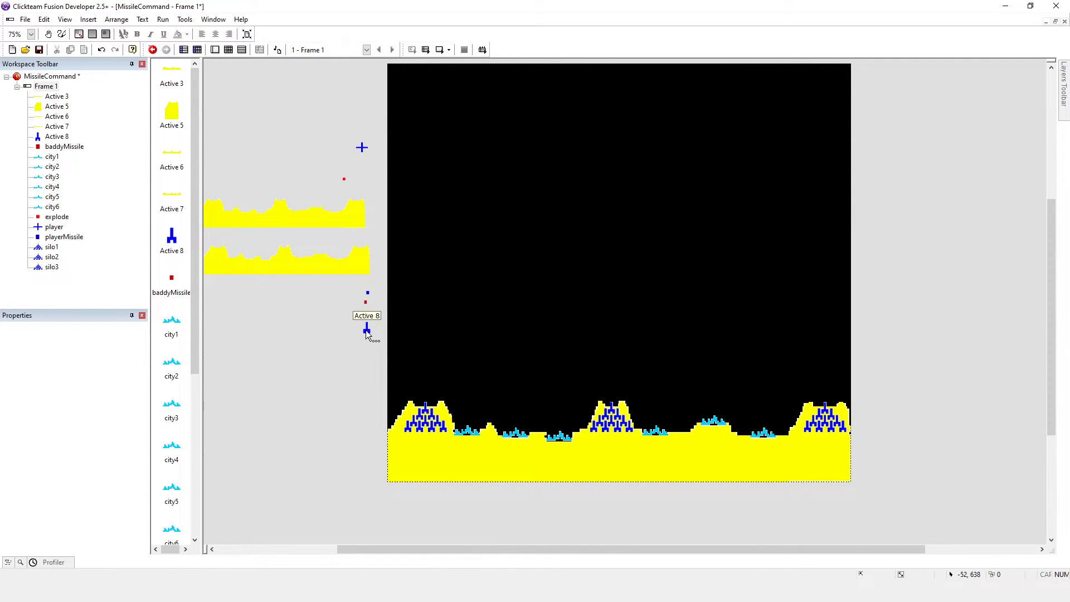
left_click(428, 415)
double_click(427, 415)
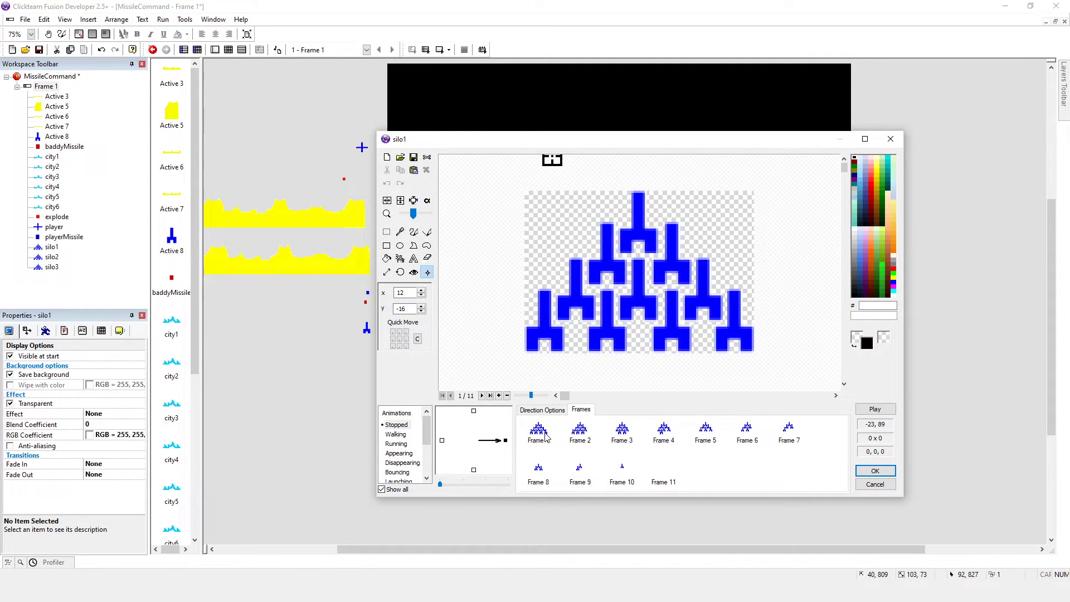
- Step through silo1 Frames 2–10 down to one missile, then revisit Frames 1–3
left_click(586, 431)
left_click(614, 433)
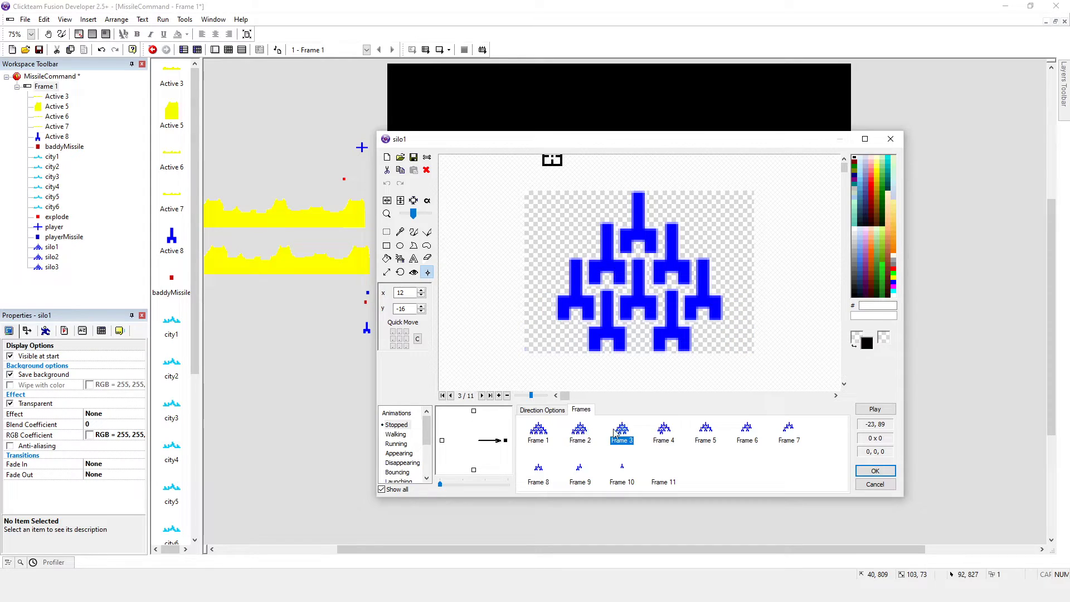
left_click(662, 434)
left_click(703, 433)
left_click(741, 430)
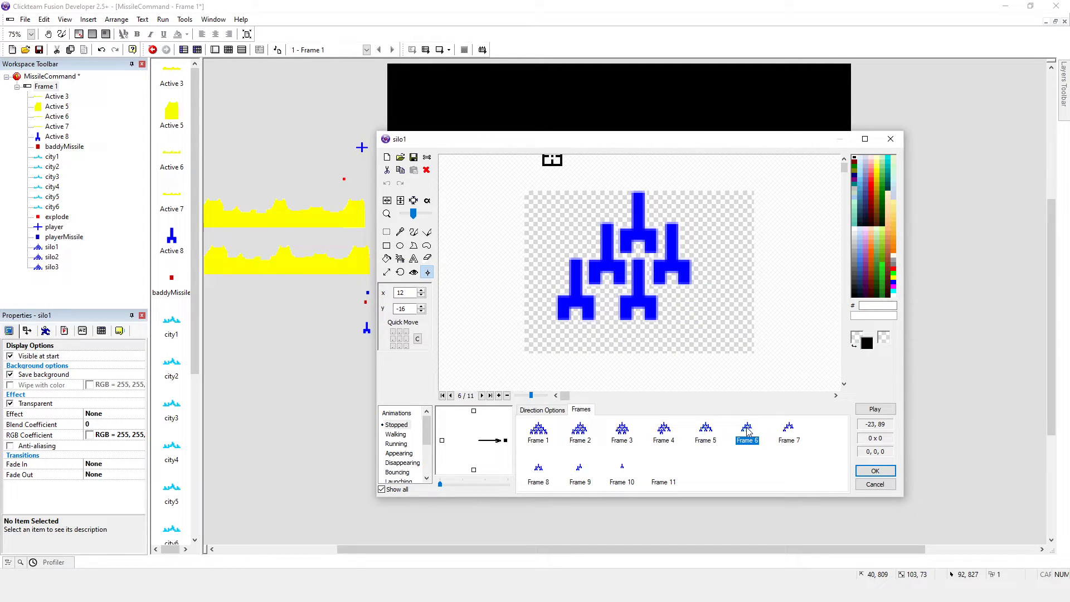
left_click(786, 432)
left_click(539, 466)
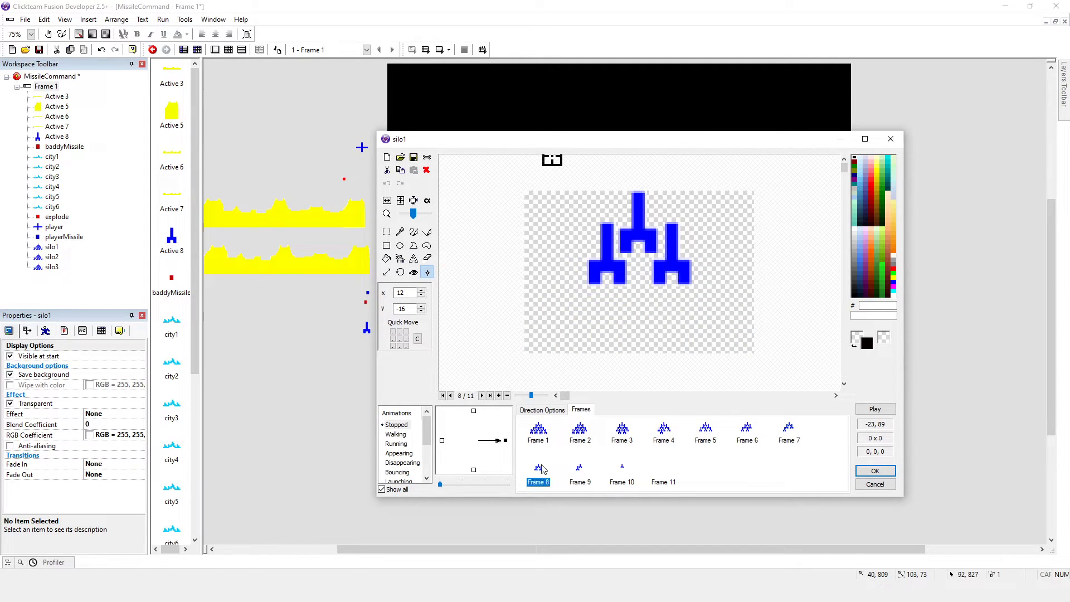
left_click(578, 470)
left_click(620, 470)
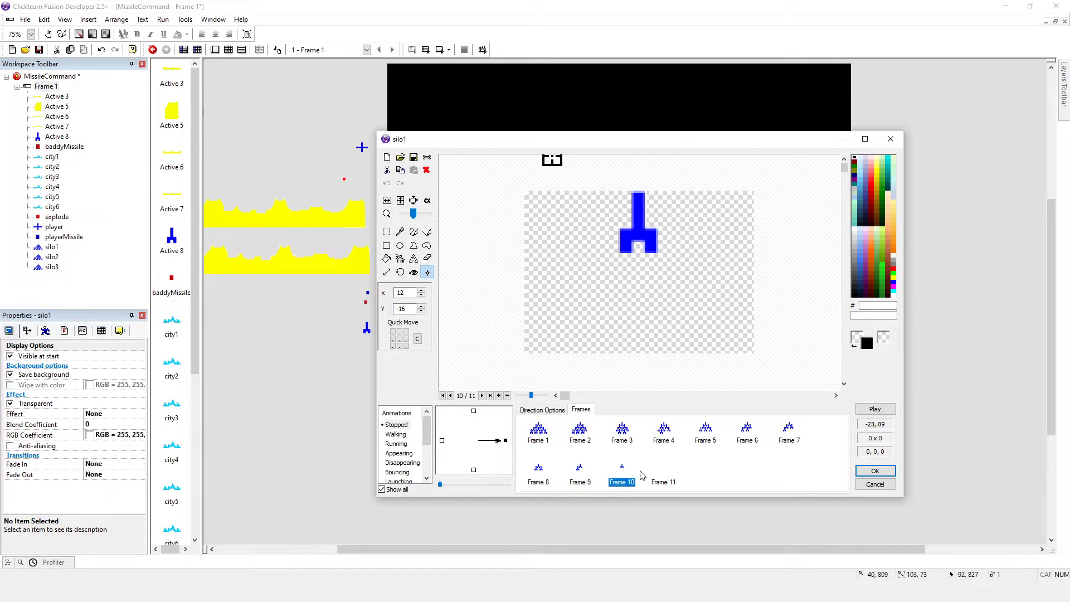
left_click(538, 434)
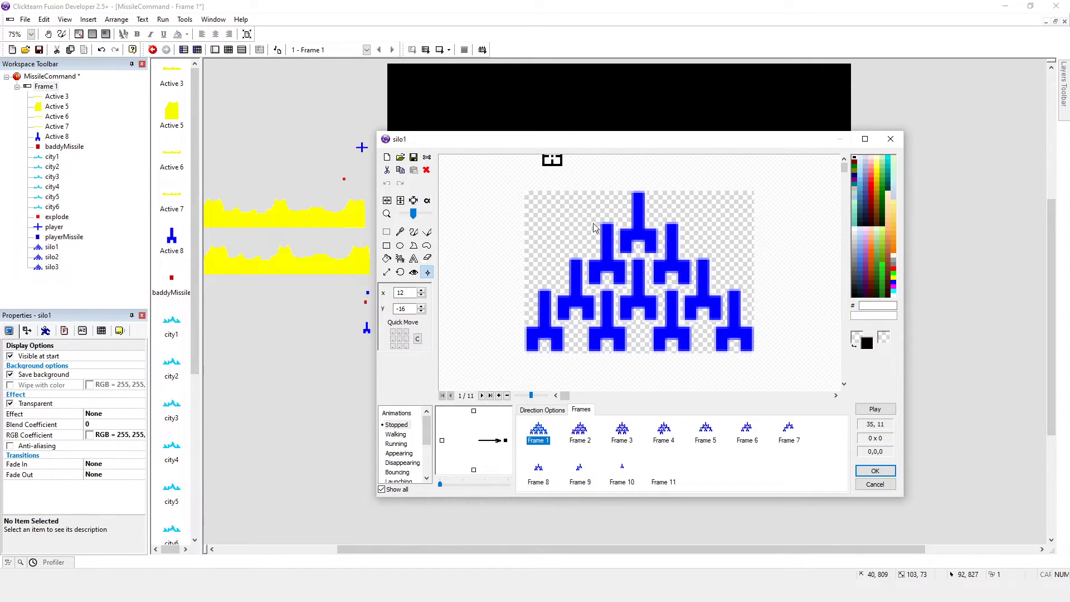
left_click(580, 433)
left_click(620, 433)
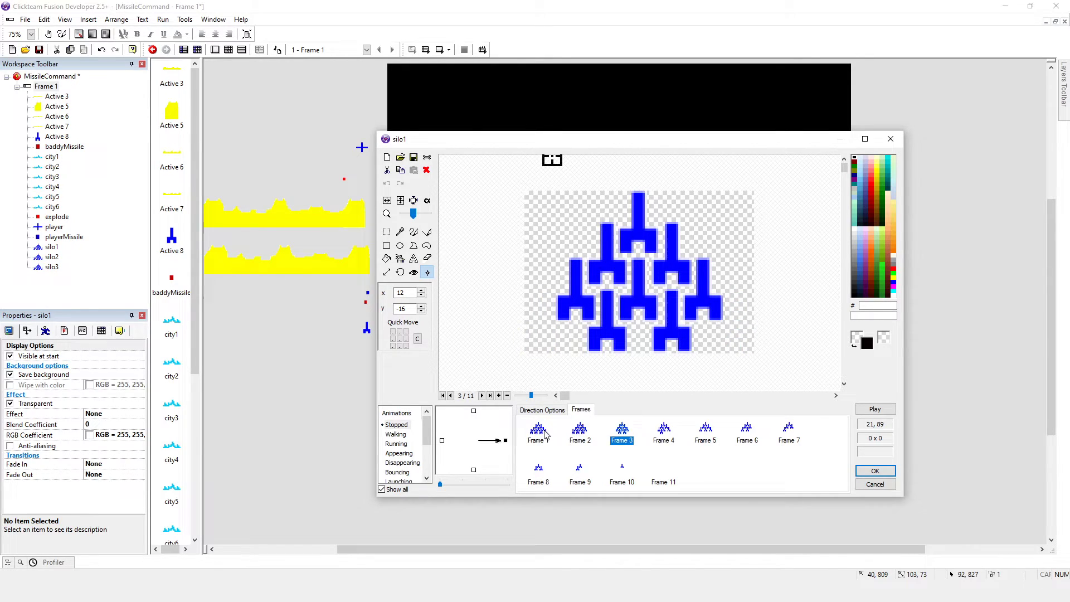
- Play the silo1 animation preview several times and close the preview window
left_click(866, 410)
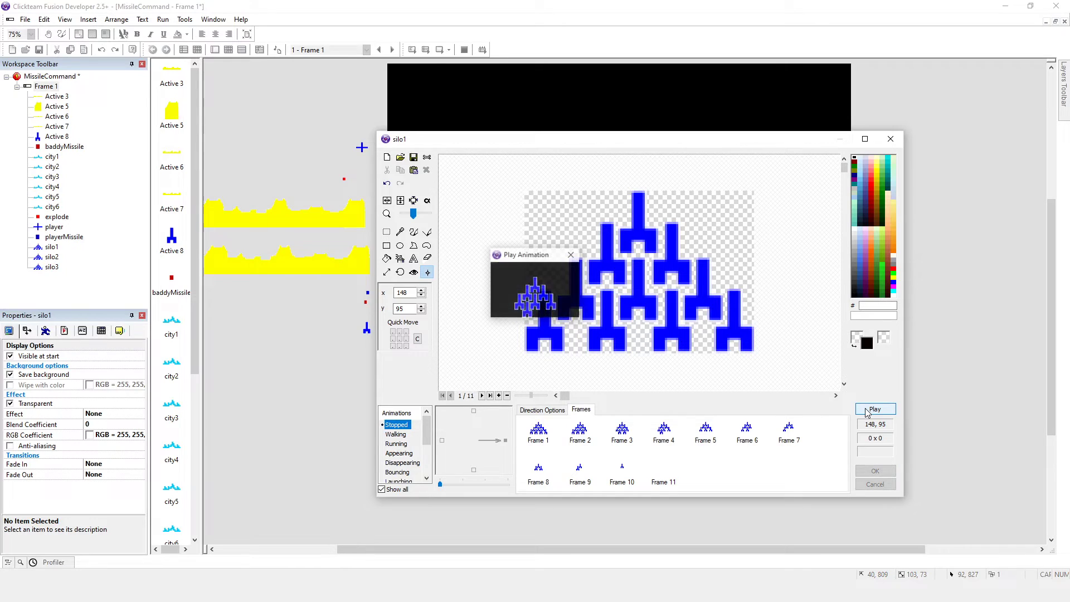
left_click(584, 269)
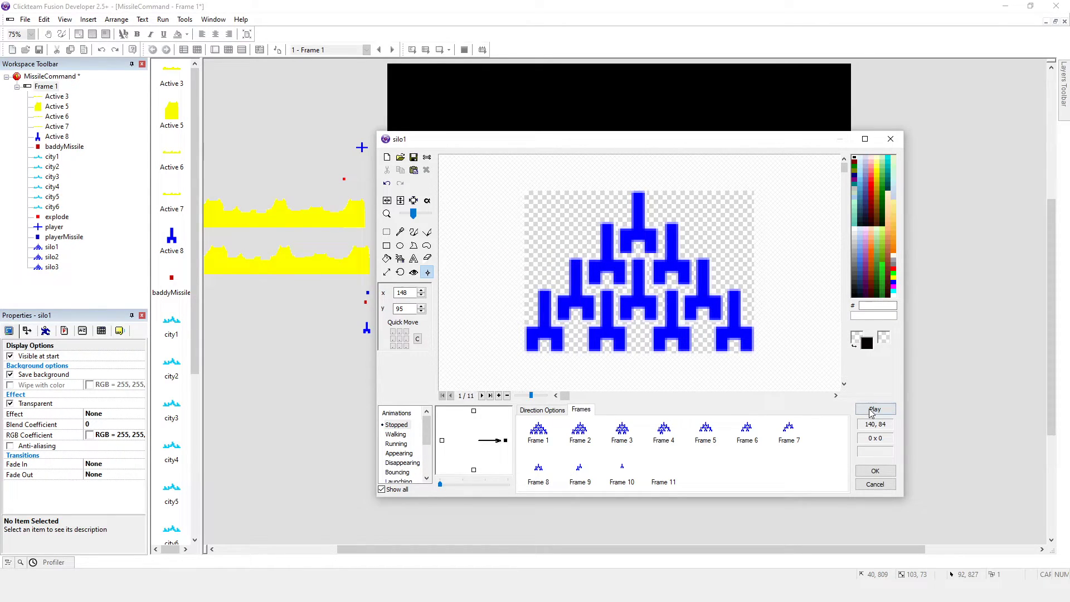
left_click(571, 256)
left_click(570, 256)
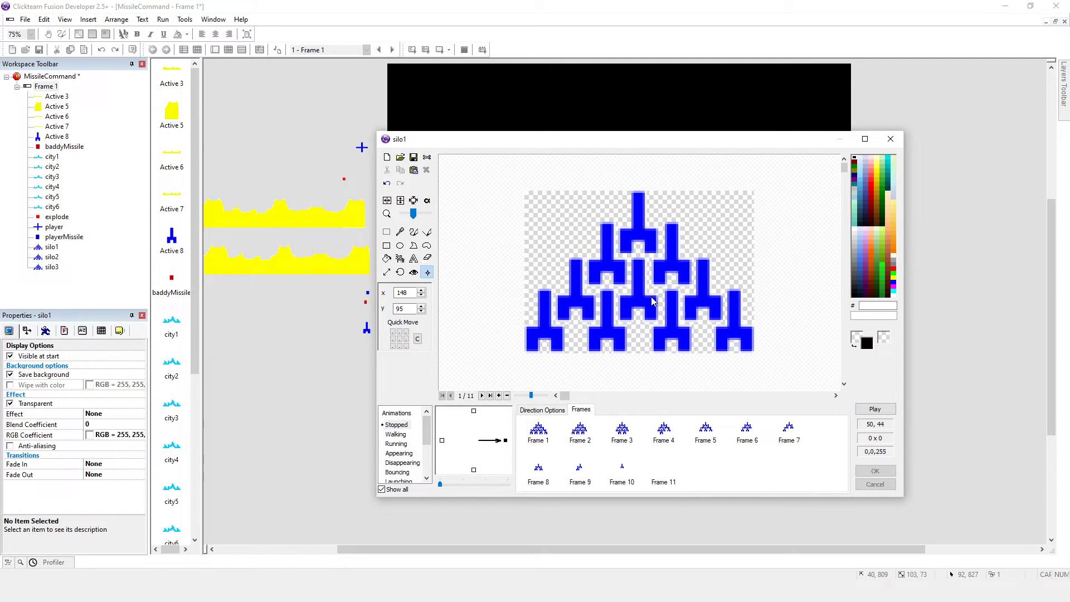
left_click(570, 257)
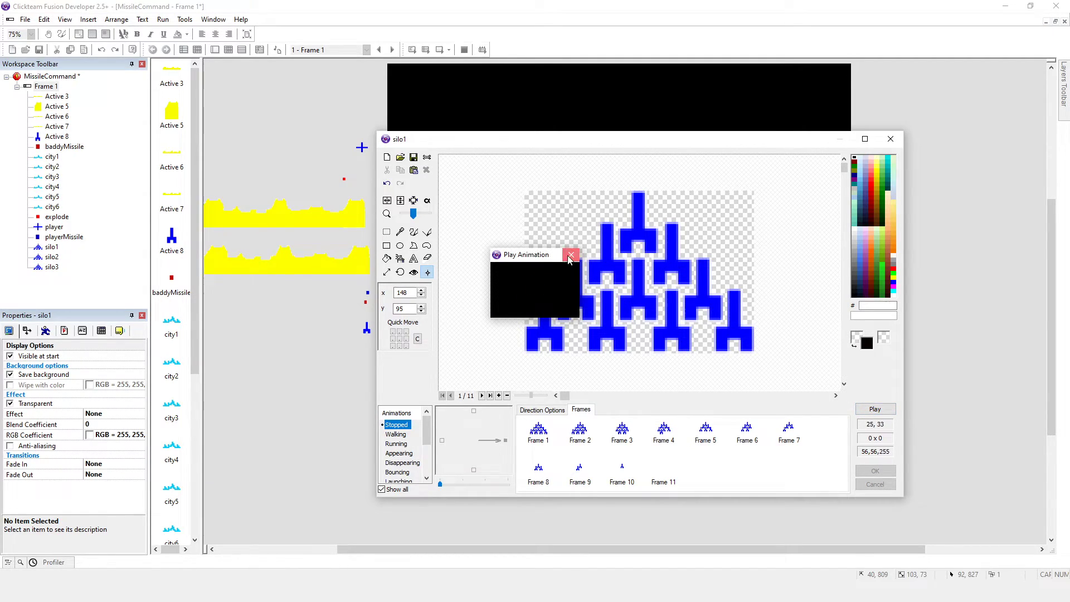
left_click(877, 410)
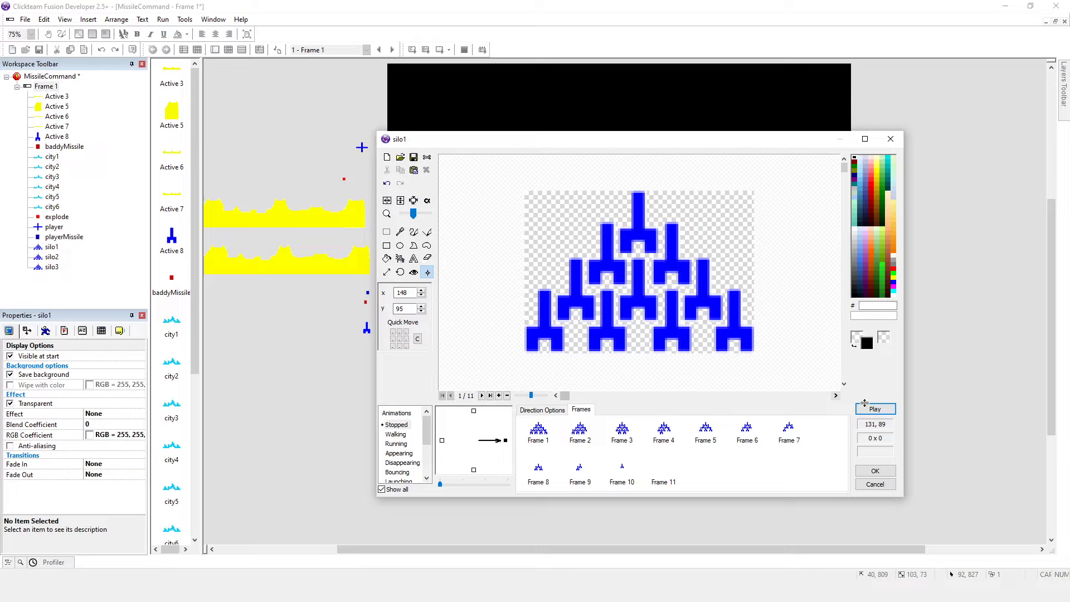
left_click(571, 254)
- Close the silo1 editor, discarding the changes
left_click(890, 139)
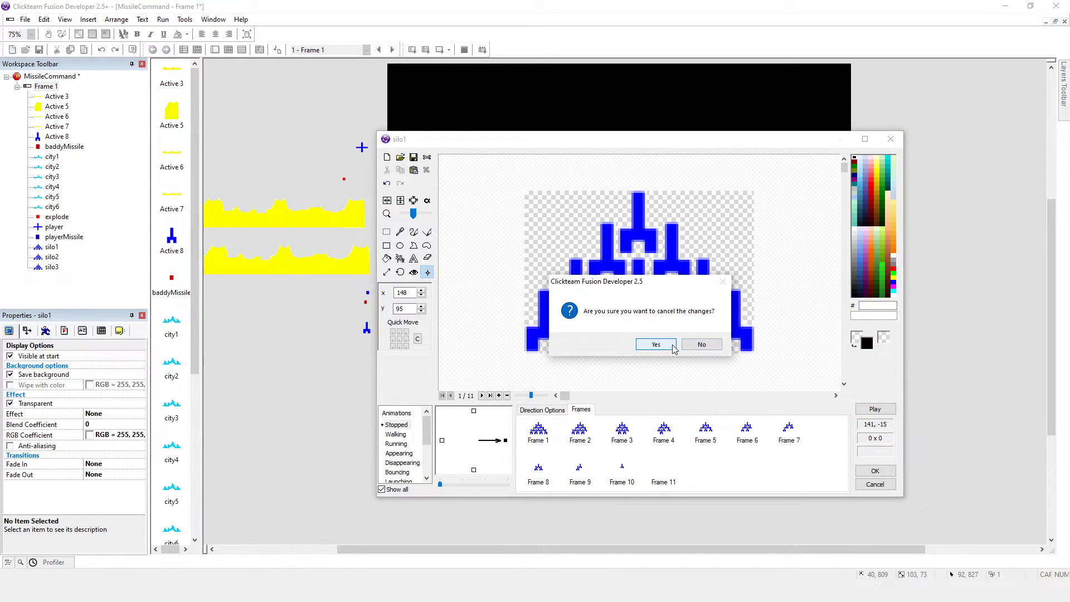
left_click(692, 344)
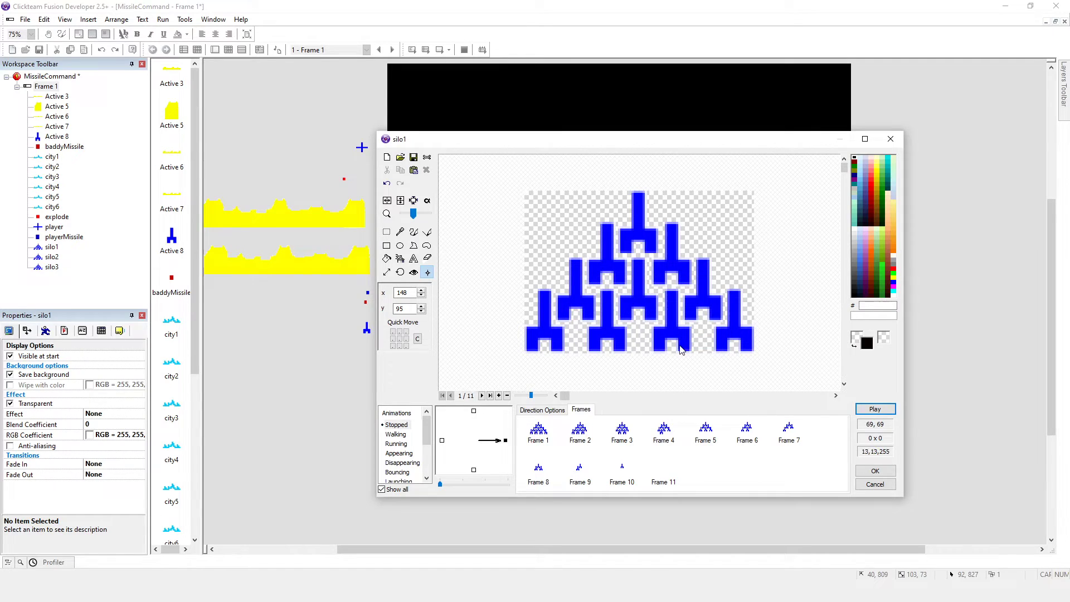
left_click(890, 140)
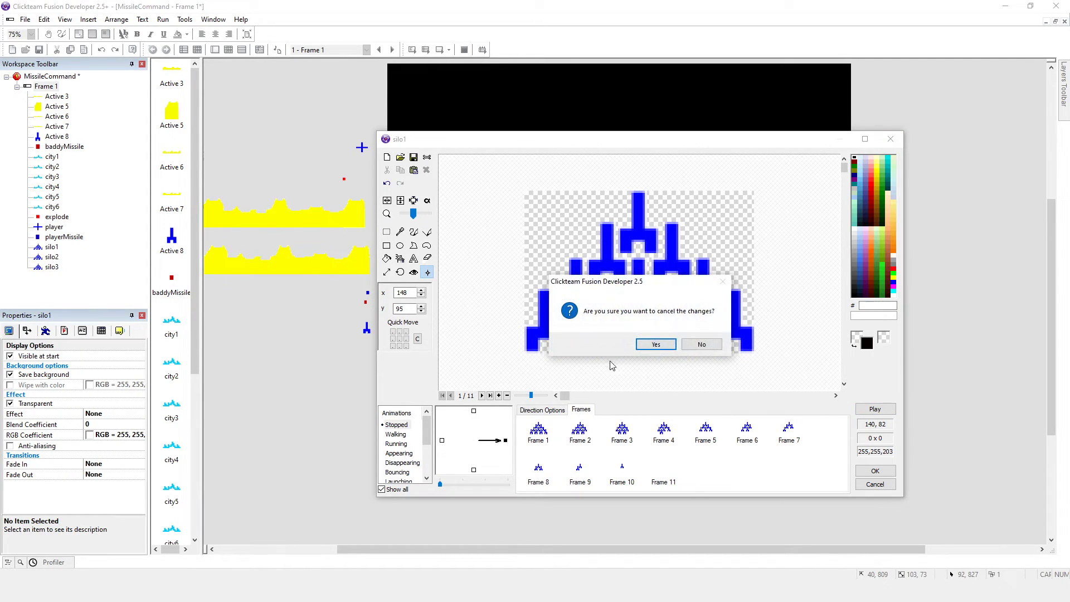
left_click(650, 345)
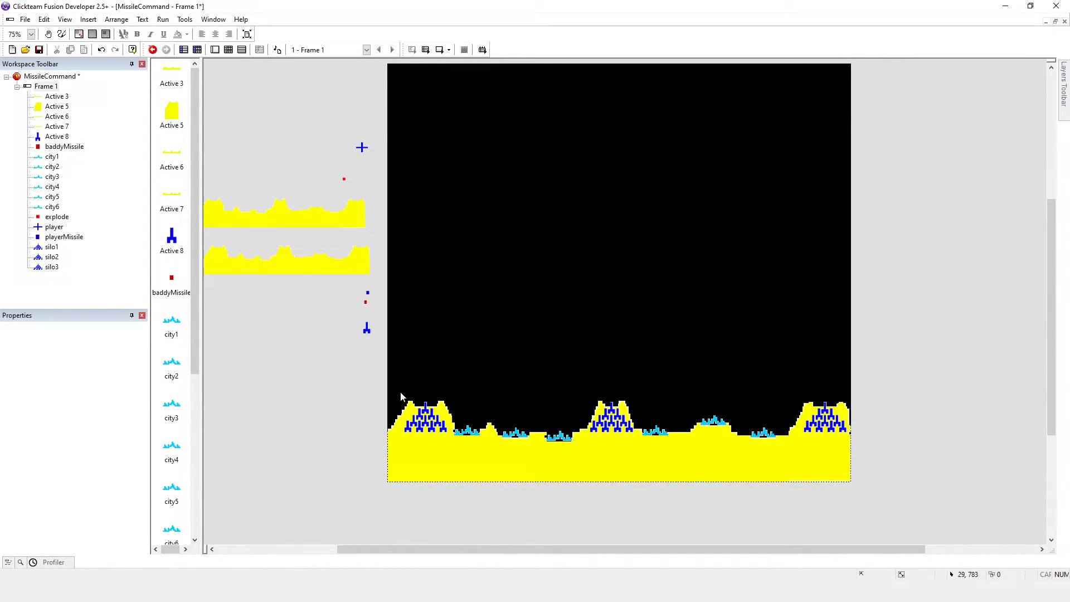
left_click(426, 412)
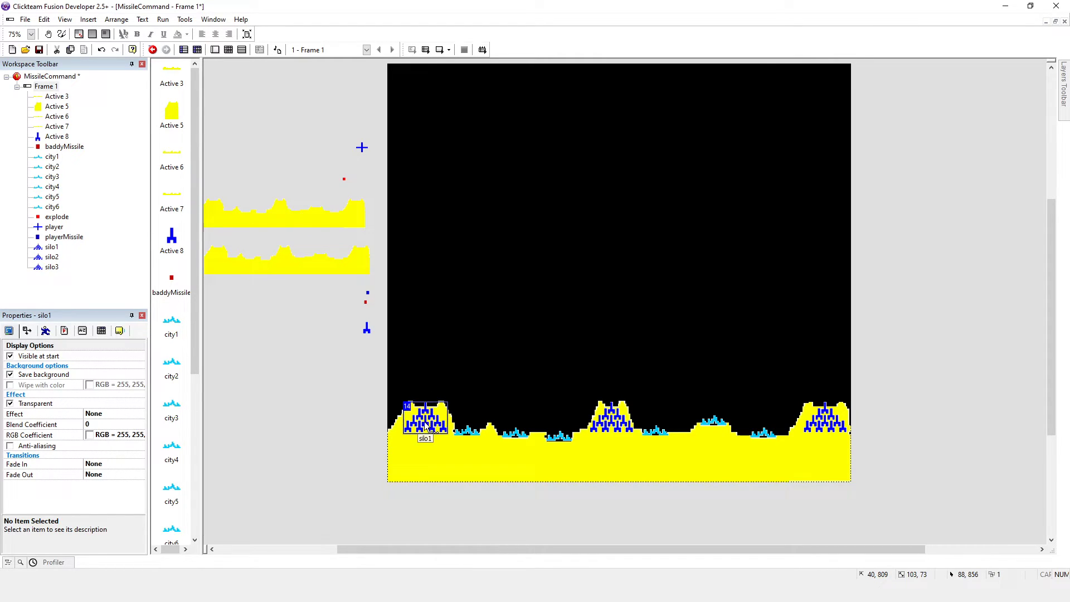
left_click(358, 404)
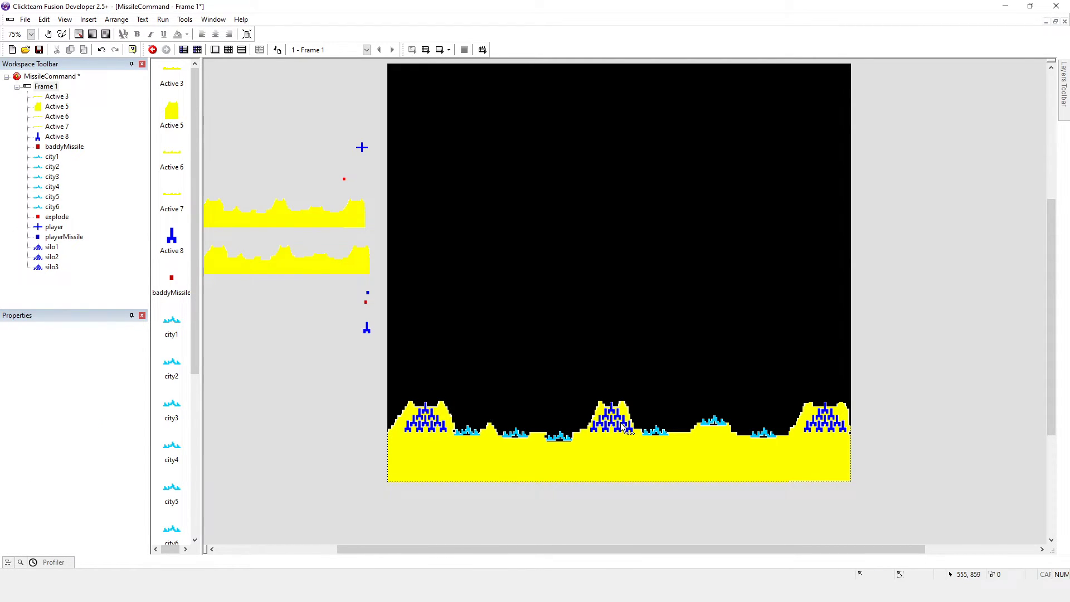